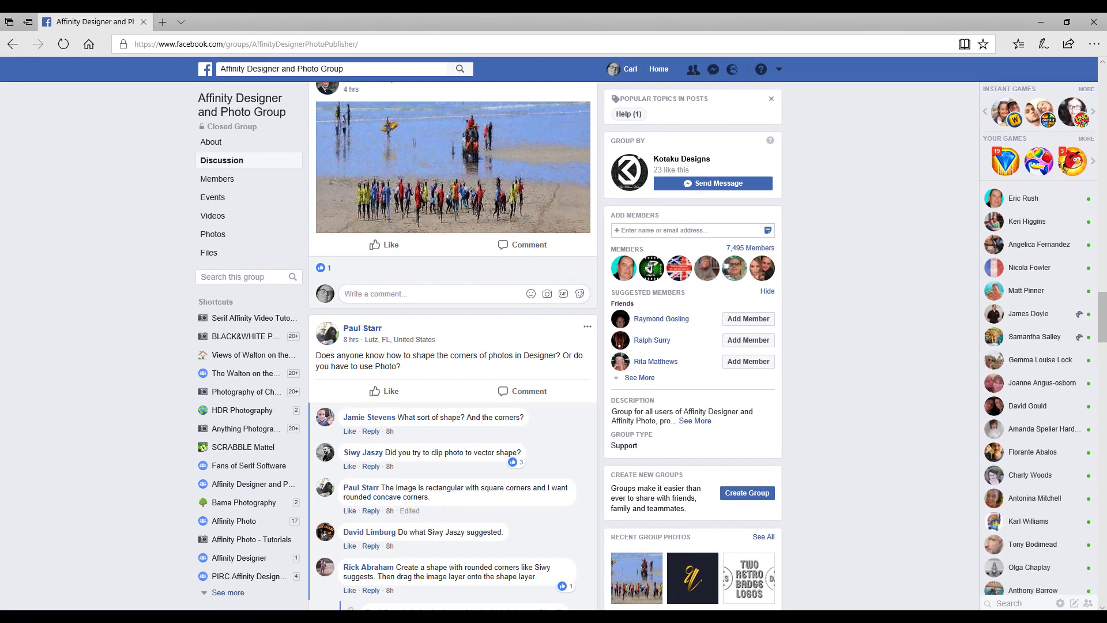
Switch to Affinity Designer and copy the Background layer of Walton-Beach-16-4-18-pt3.jpg.
{"action": "left_click", "coordinate": [383, 617]}
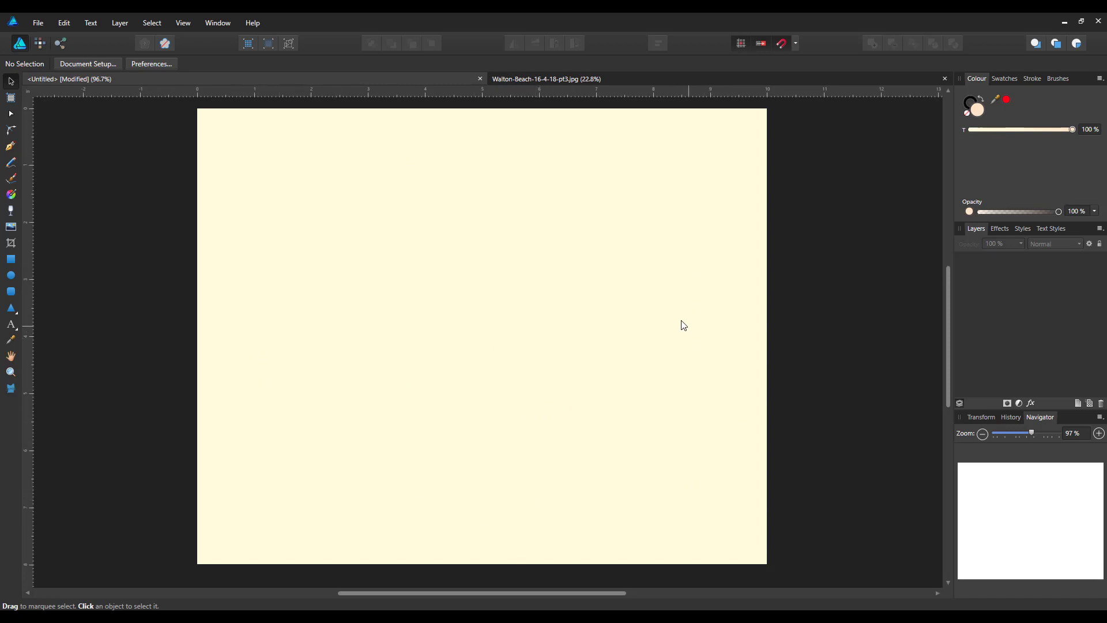
{"action": "left_click", "coordinate": [805, 79]}
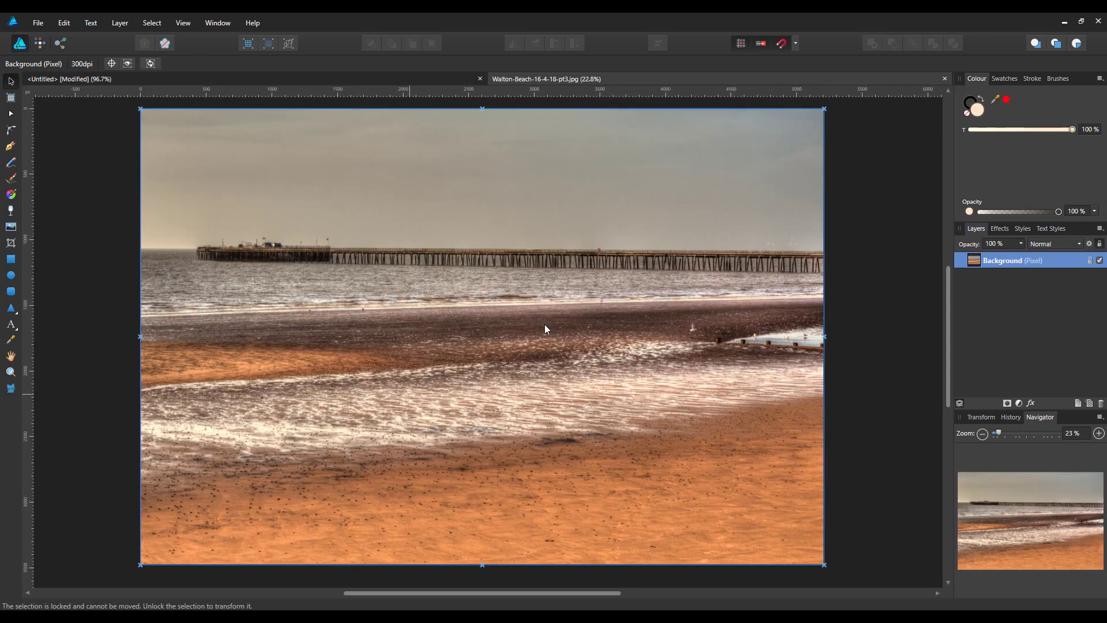
{"action": "right_click", "coordinate": [1024, 261]}
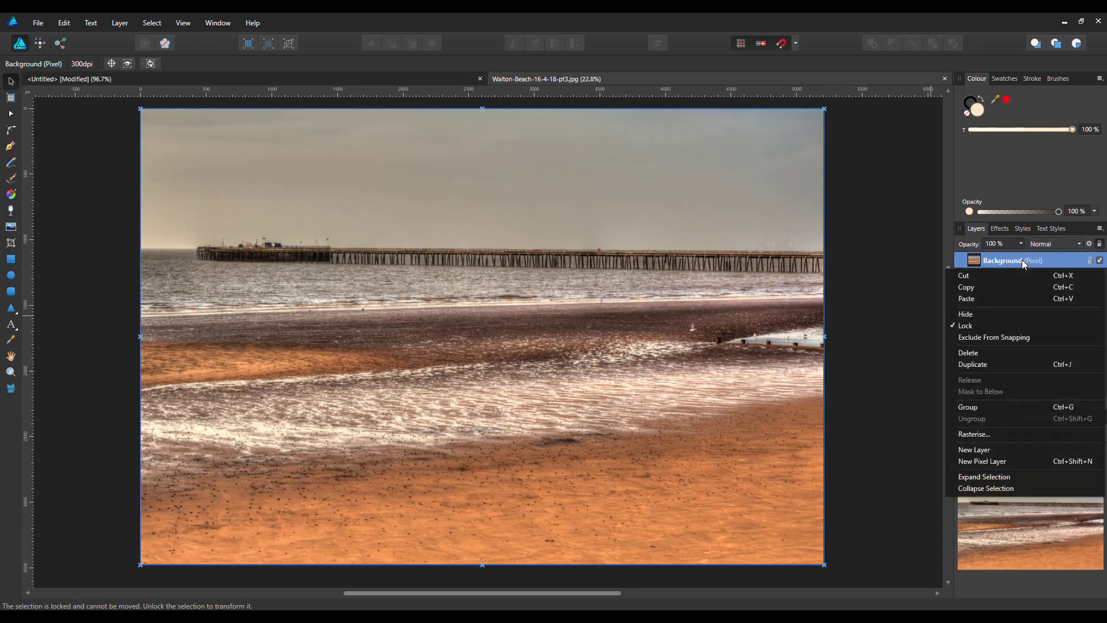
{"action": "left_click", "coordinate": [974, 289]}
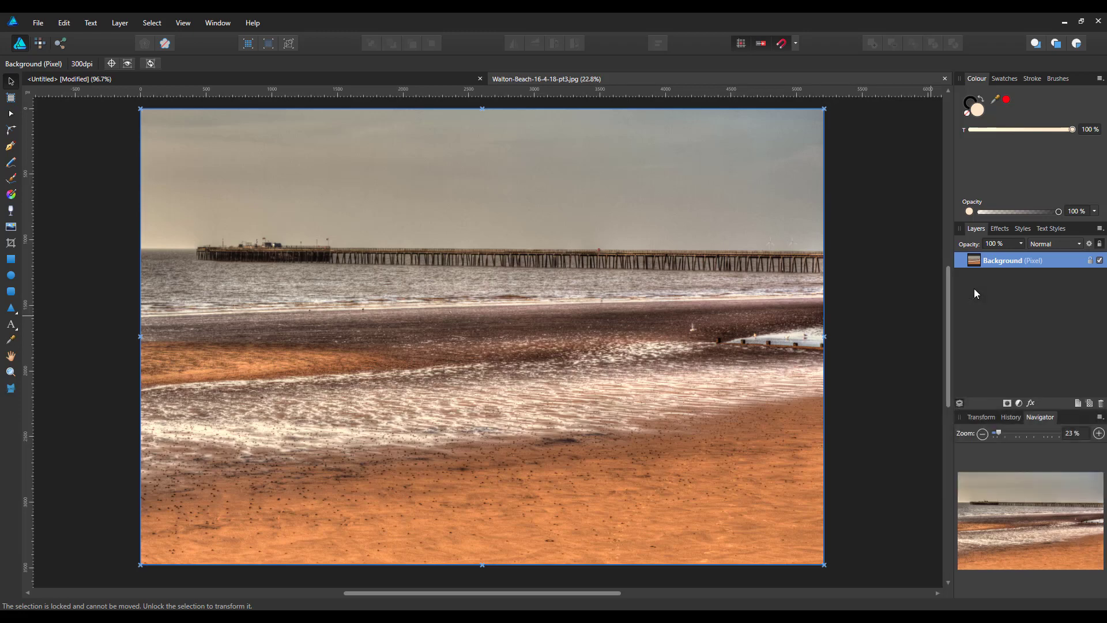
{"action": "left_click", "coordinate": [973, 289]}
Paste the copied beach photo into the untitled document, scale it down proportionally and centre it on the page.
{"action": "left_click", "coordinate": [106, 81]}
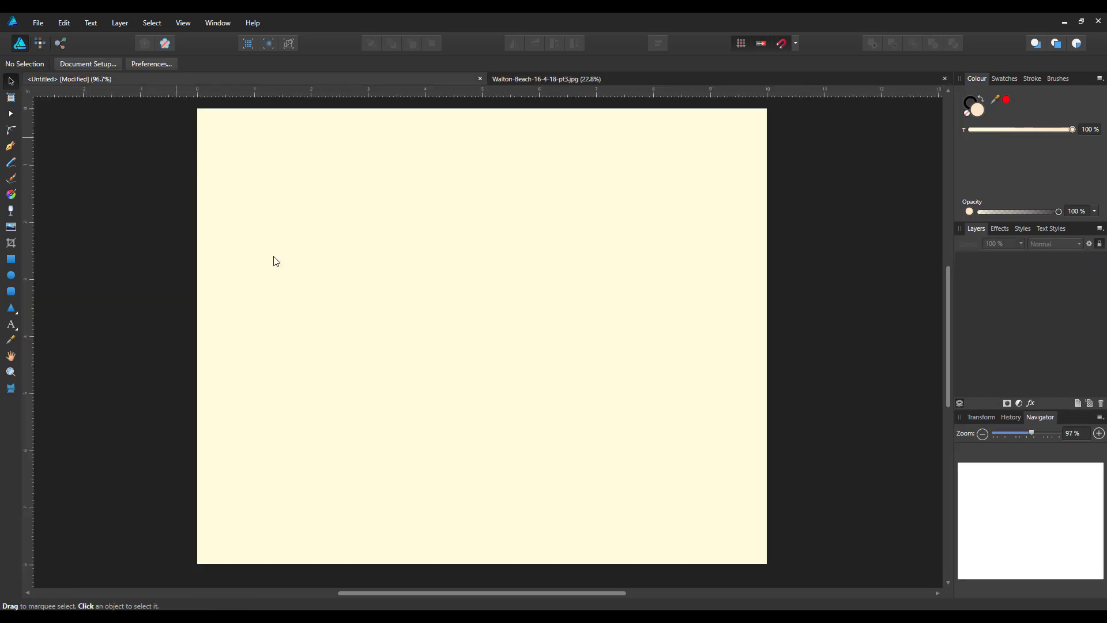
{"action": "left_click", "coordinate": [64, 24]}
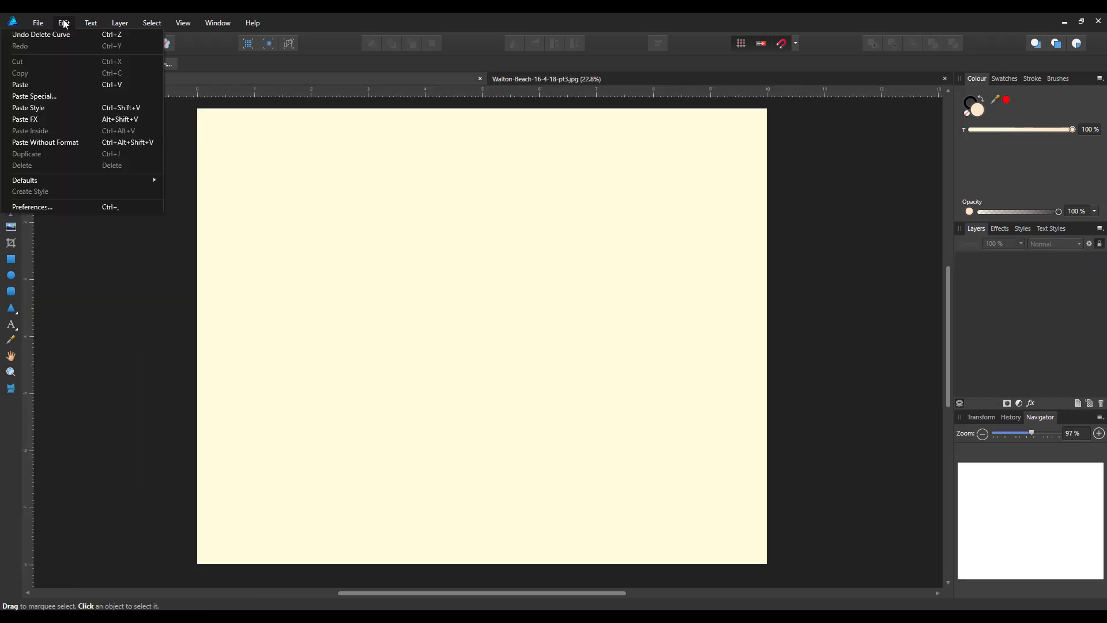
{"action": "left_click", "coordinate": [25, 88]}
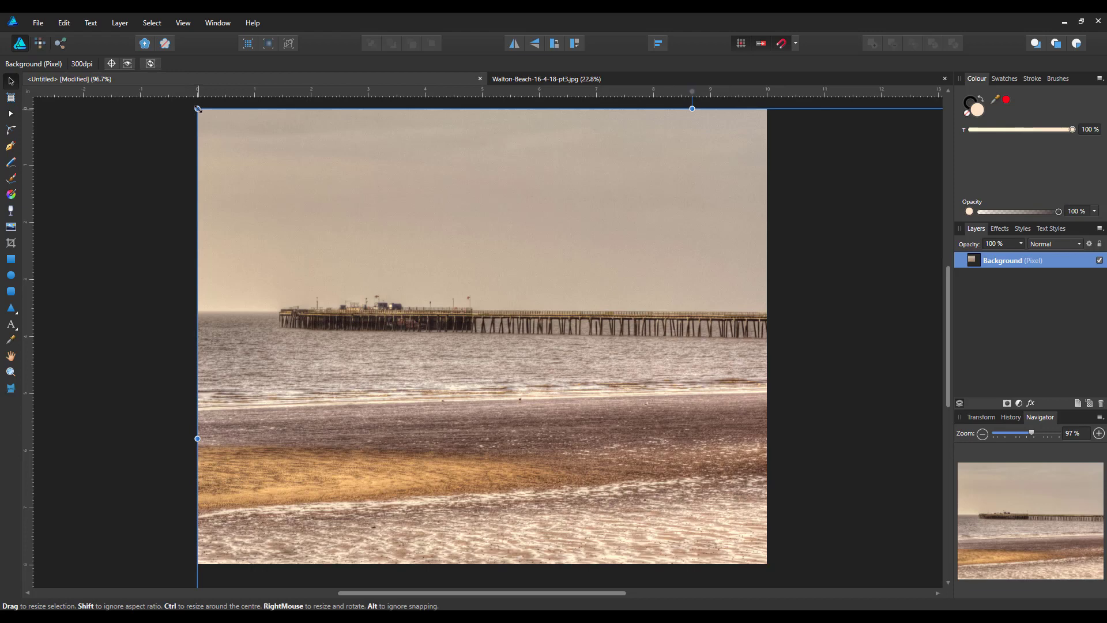
{"action": "left_click_drag", "start_coordinate": [197, 109], "coordinate": [523, 393]}
{"action": "left_click_drag", "start_coordinate": [678, 440], "coordinate": [504, 351]}
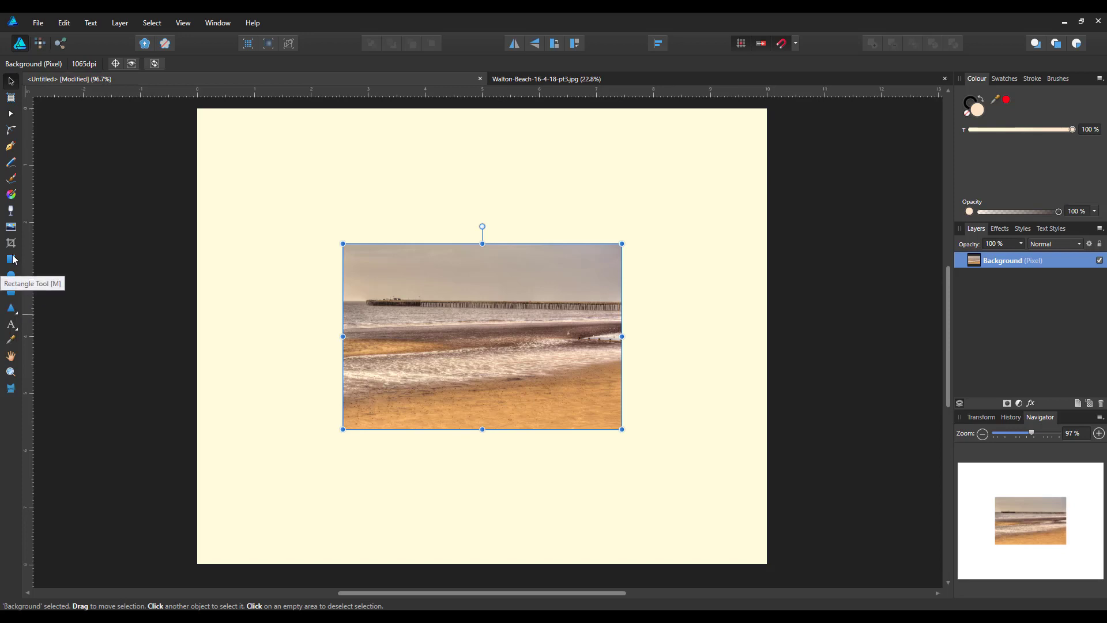
Draw one large rounded rectangle near the page's upper-left corner and move it over most of the beach photo.
{"action": "left_click", "coordinate": [13, 294]}
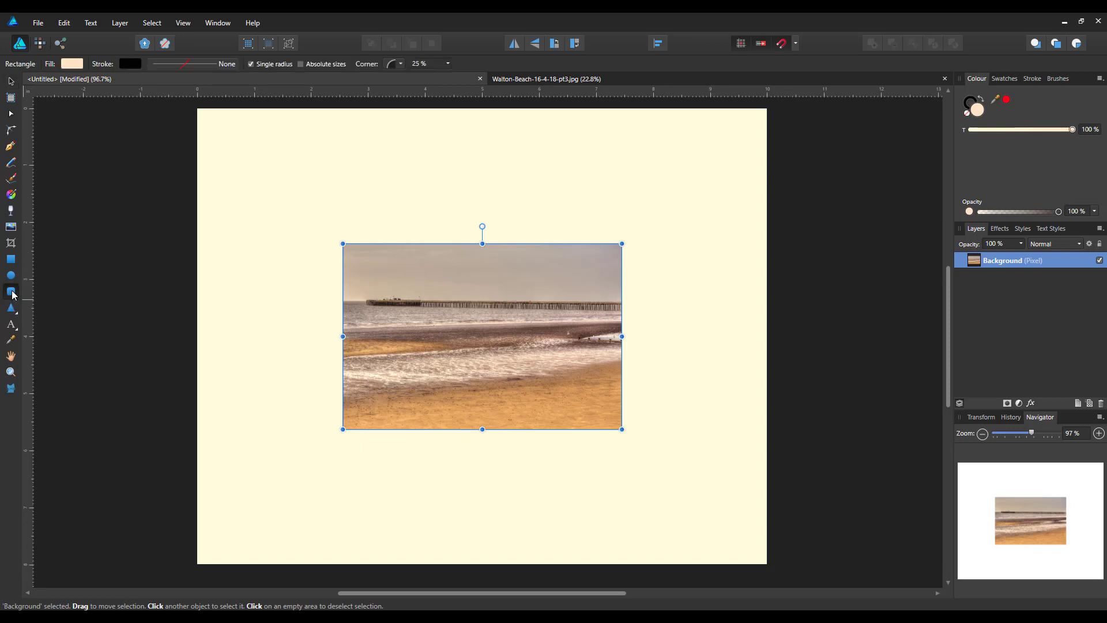
{"action": "left_click_drag", "start_coordinate": [265, 209], "coordinate": [416, 350]}
{"action": "left_click_drag", "start_coordinate": [282, 244], "coordinate": [287, 282]}
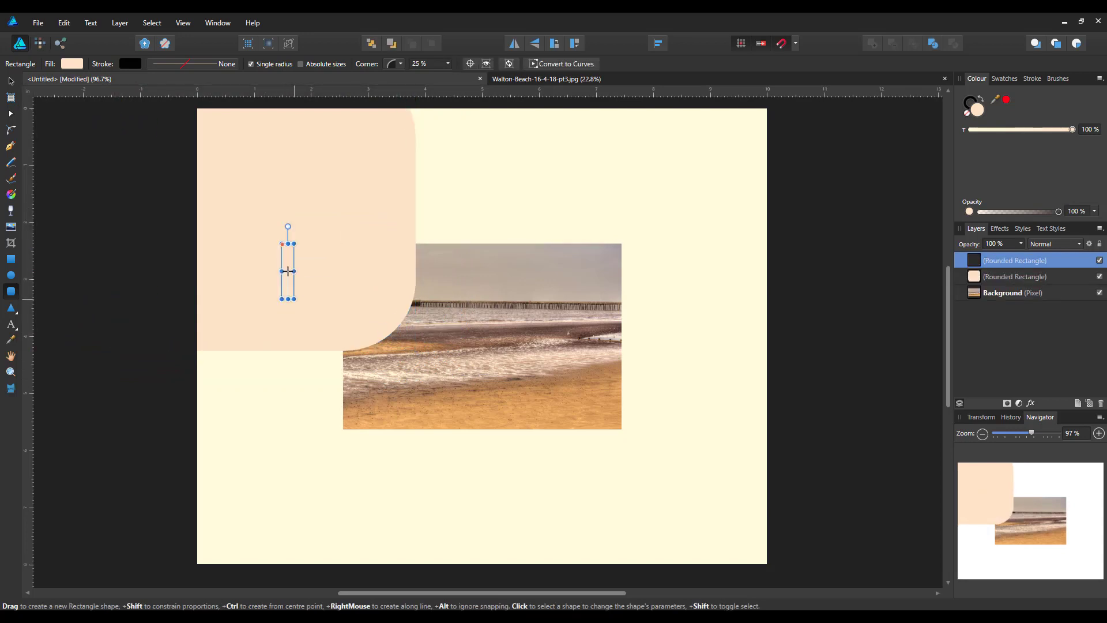
{"action": "key", "text": "ctrl+z"}
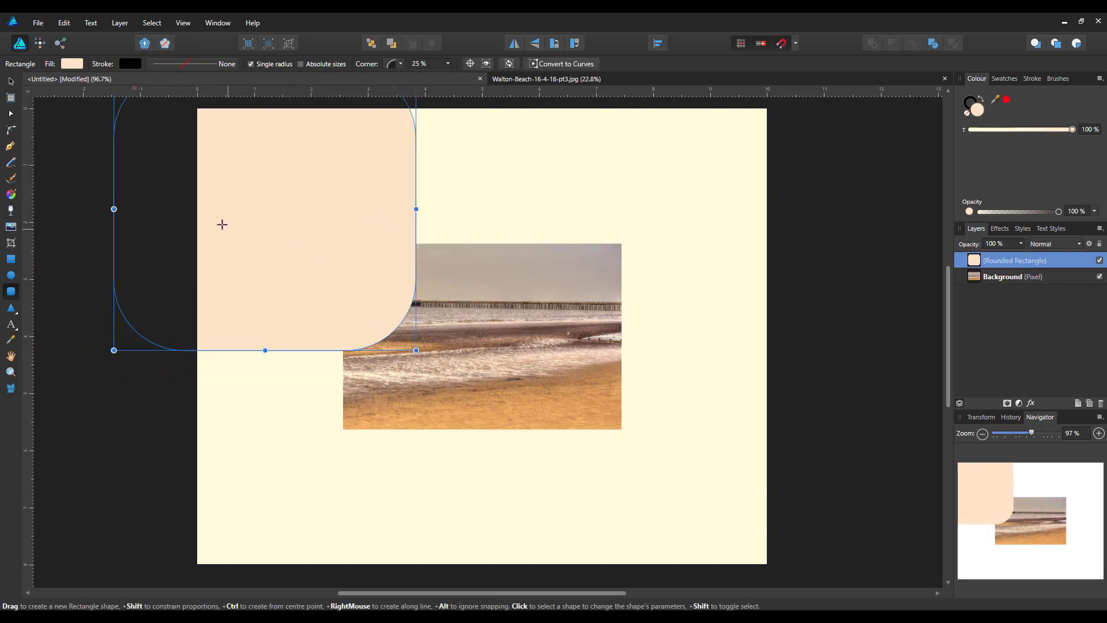
{"action": "left_click", "coordinate": [11, 81]}
{"action": "left_click_drag", "start_coordinate": [249, 205], "coordinate": [372, 320]}
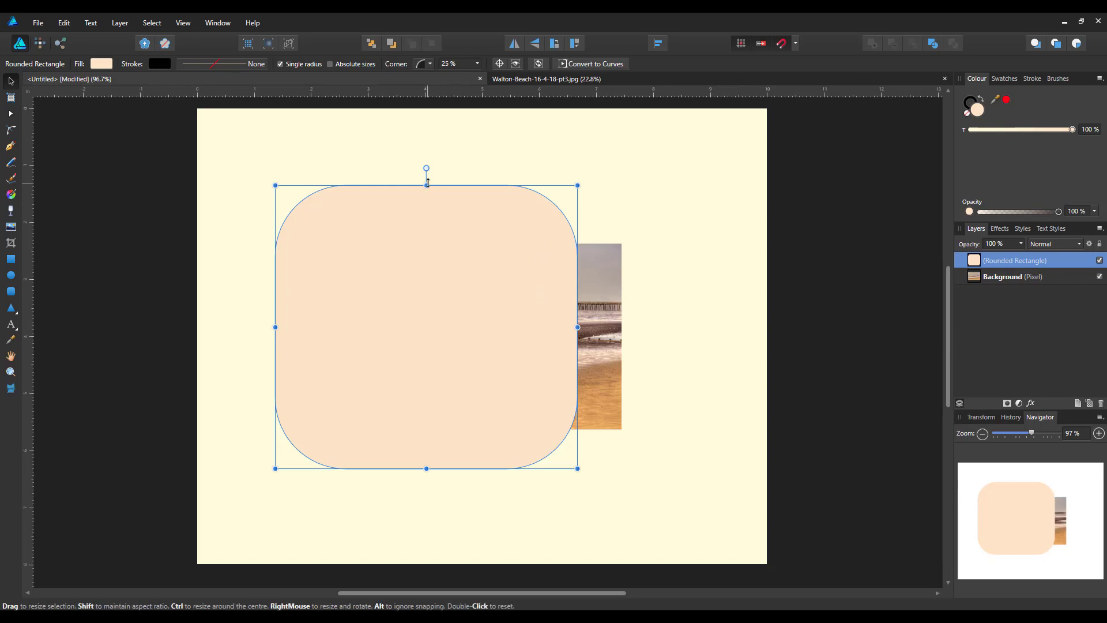
Resize the rounded rectangle so all four of its edges match the edges of the beach photo.
{"action": "left_click_drag", "start_coordinate": [427, 185], "coordinate": [427, 242]}
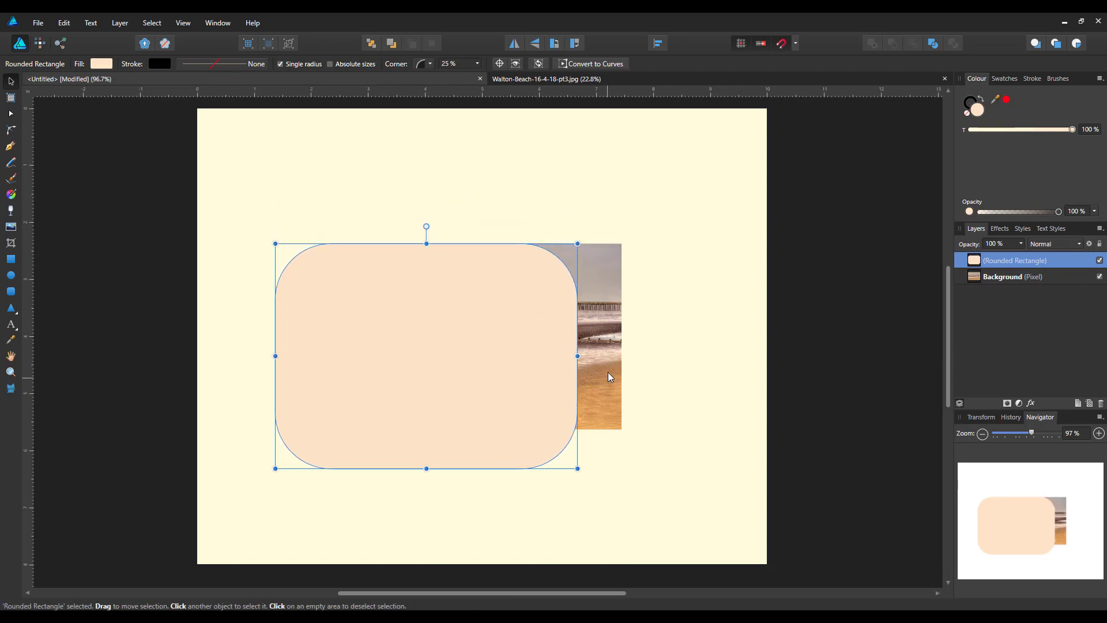
{"action": "left_click_drag", "start_coordinate": [577, 356], "coordinate": [621, 356]}
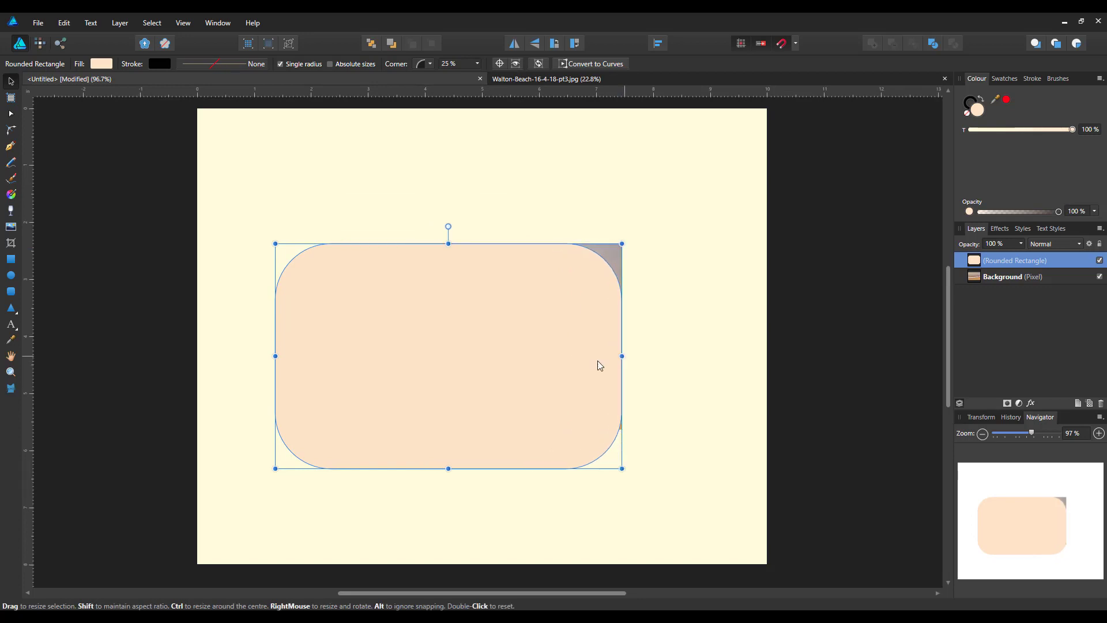
{"action": "left_click_drag", "start_coordinate": [276, 357], "coordinate": [342, 356]}
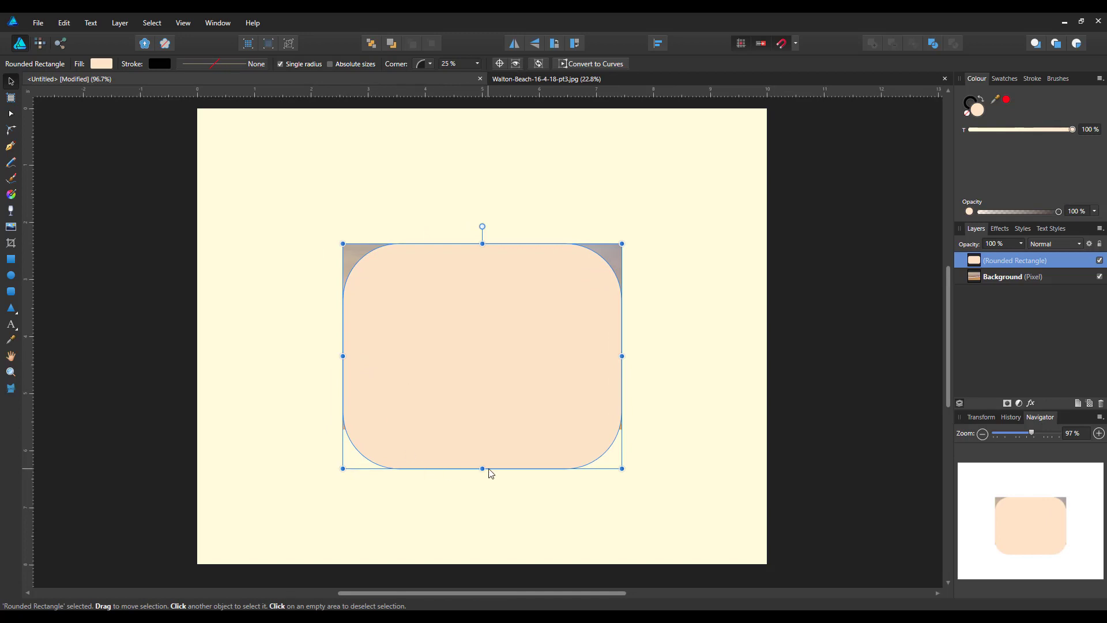
{"action": "left_click_drag", "start_coordinate": [483, 468], "coordinate": [482, 424]}
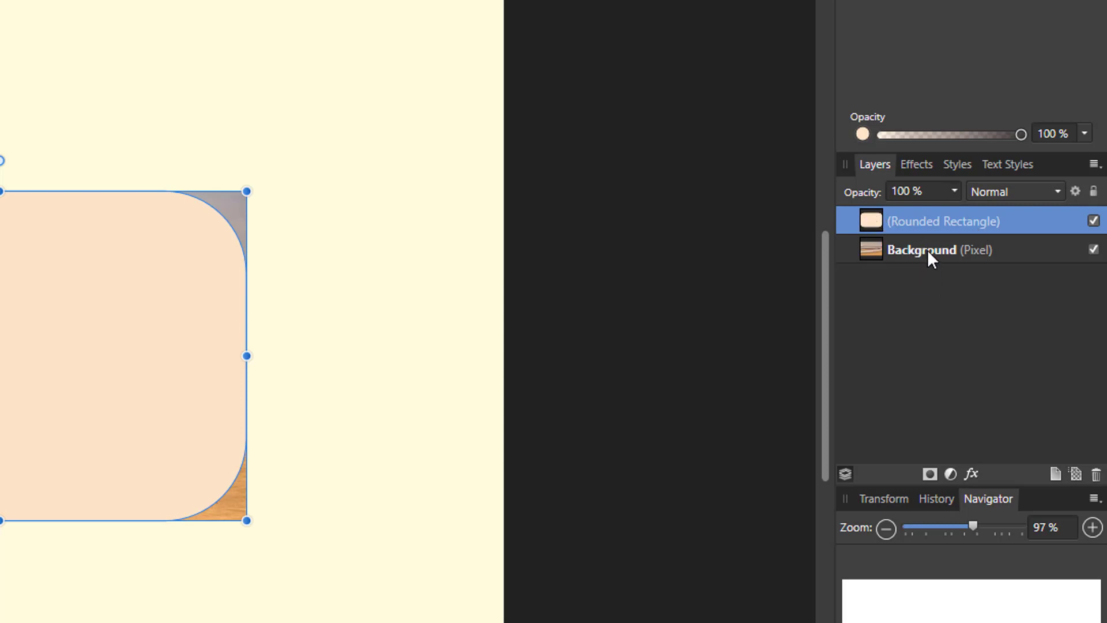
Clip the Background photo layer inside the rounded rectangle, then select the parent rectangle in its expanded layer group.
{"action": "left_click_drag", "start_coordinate": [927, 250], "coordinate": [936, 231]}
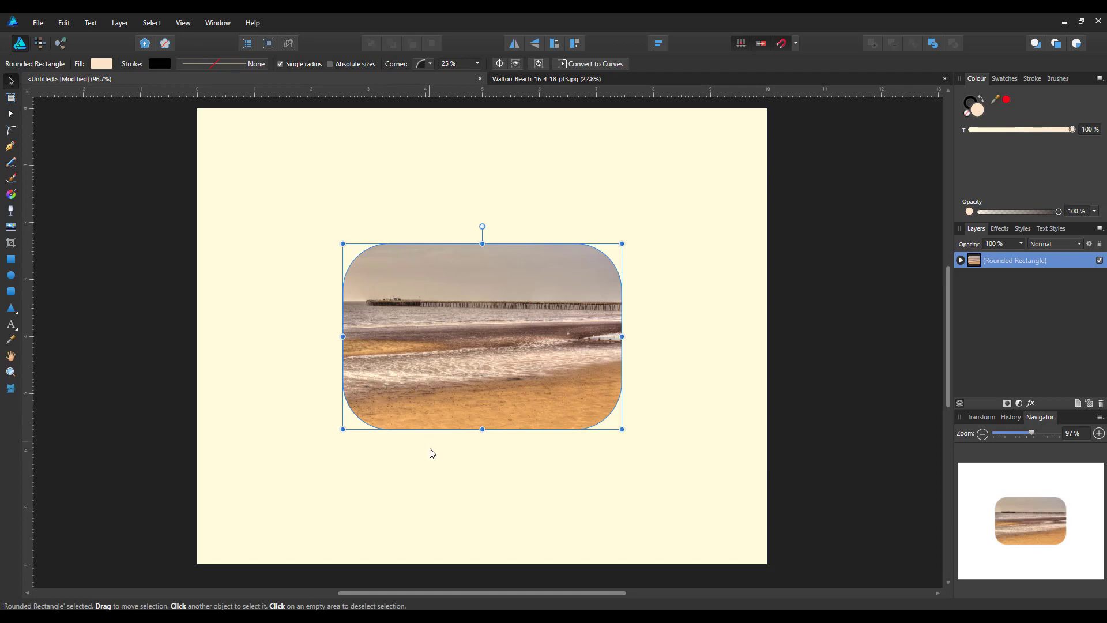
{"action": "left_click", "coordinate": [961, 260]}
{"action": "left_click", "coordinate": [992, 277]}
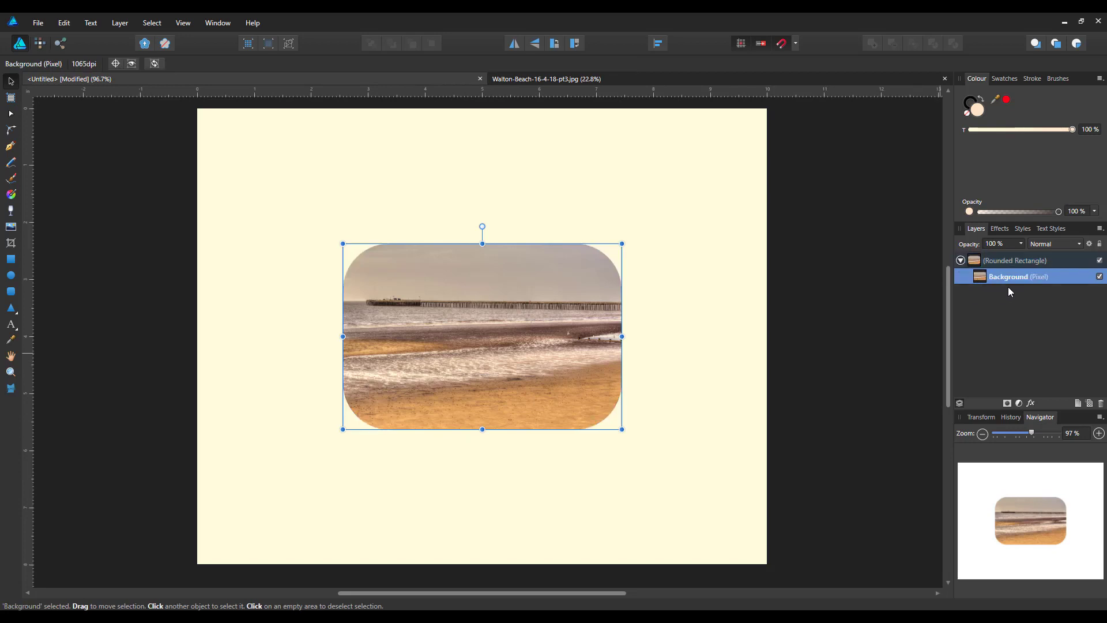
{"action": "left_click", "coordinate": [984, 262]}
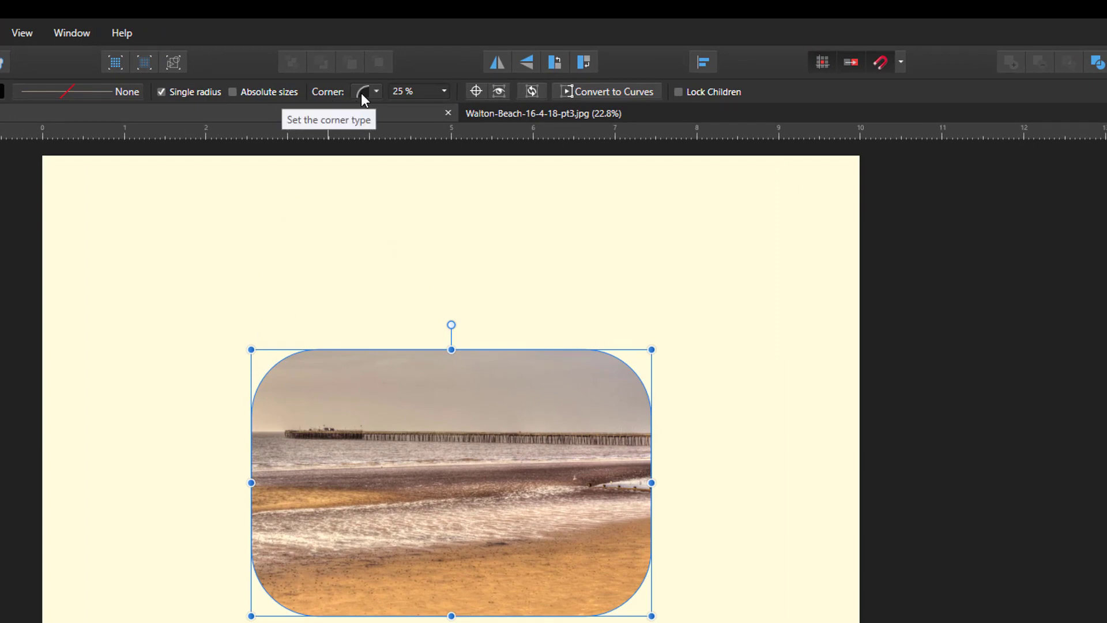
Try the Straight, Concave and Cutout corner types on the rounded rectangle that clips the photo.
{"action": "left_click", "coordinate": [377, 92]}
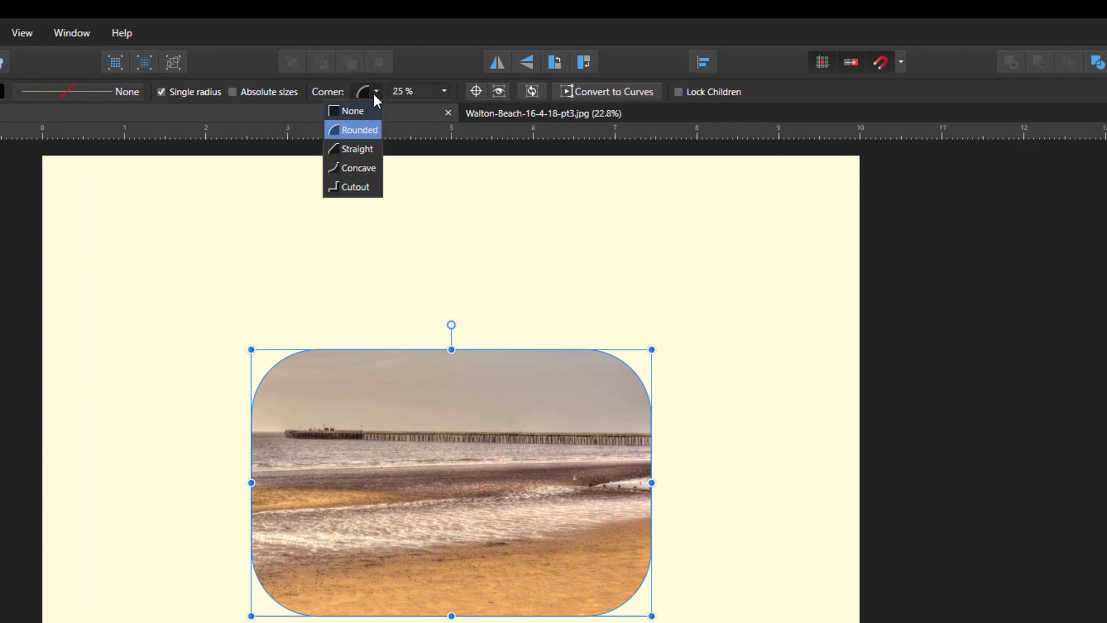
{"action": "left_click", "coordinate": [362, 153]}
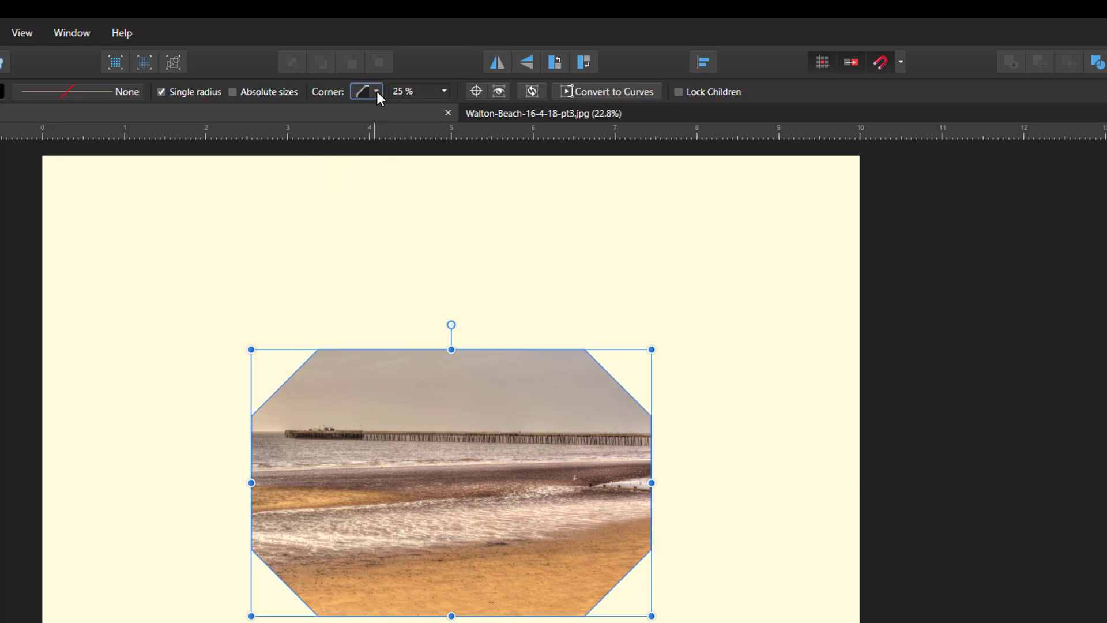
{"action": "left_click", "coordinate": [377, 92]}
{"action": "left_click", "coordinate": [361, 170]}
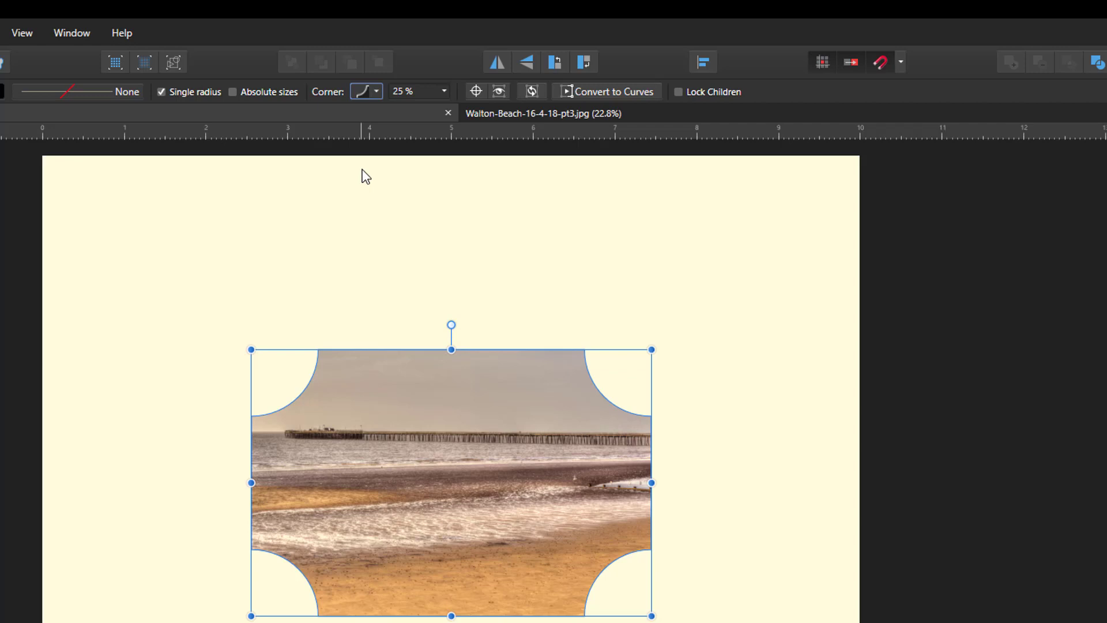
{"action": "left_click", "coordinate": [377, 92]}
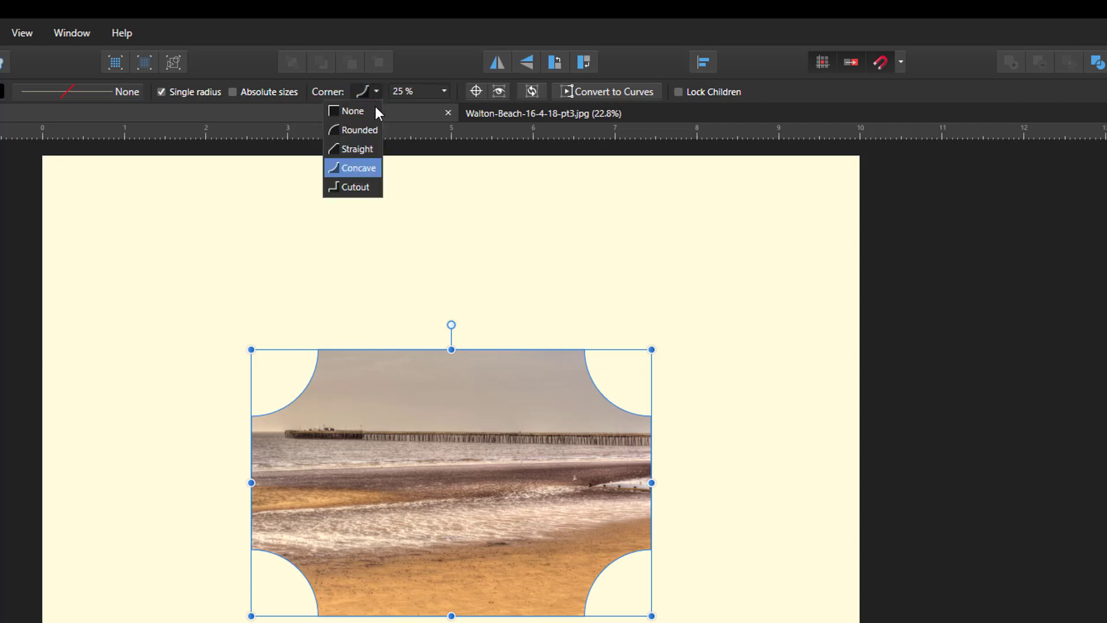
{"action": "left_click", "coordinate": [359, 185]}
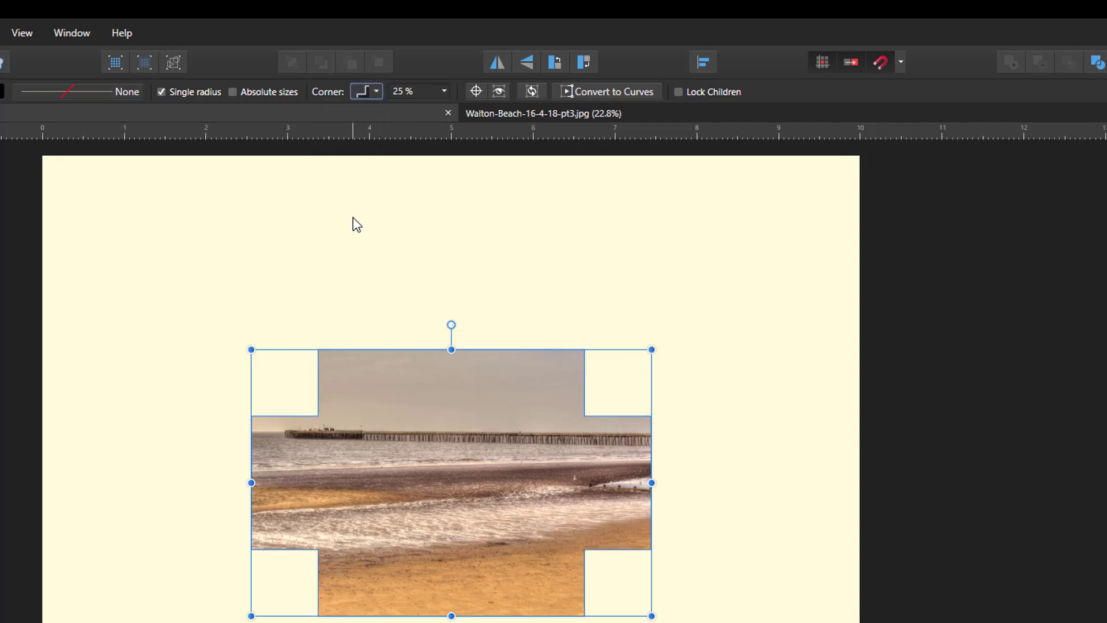
Set the clipping rectangle's corner type to Concave and its corner radius to 8%.
{"action": "left_click", "coordinate": [377, 92]}
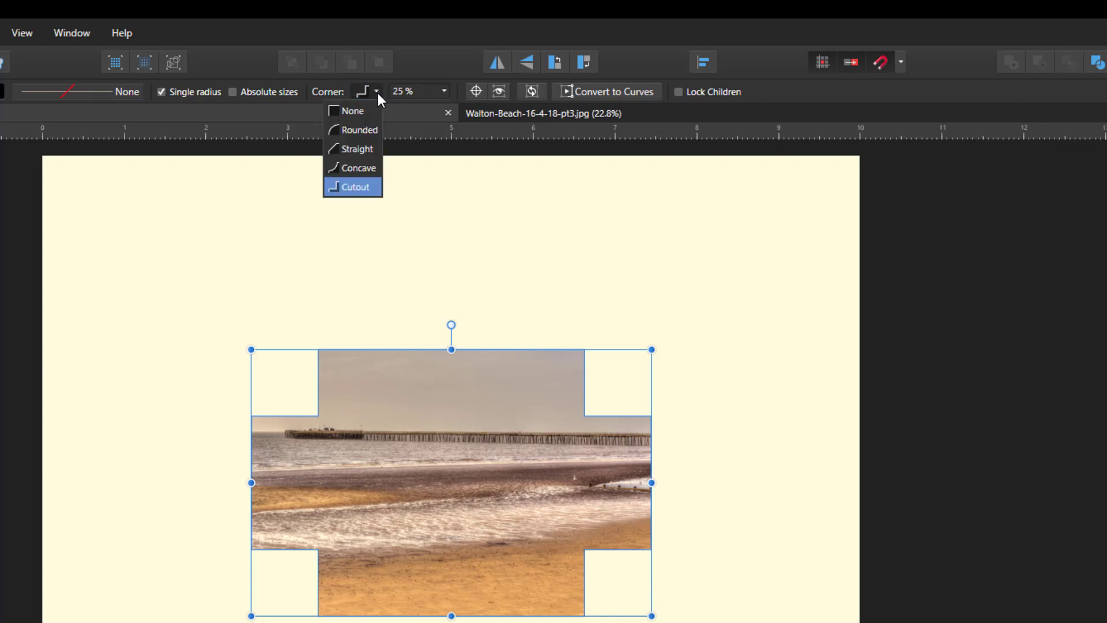
{"action": "left_click", "coordinate": [362, 167]}
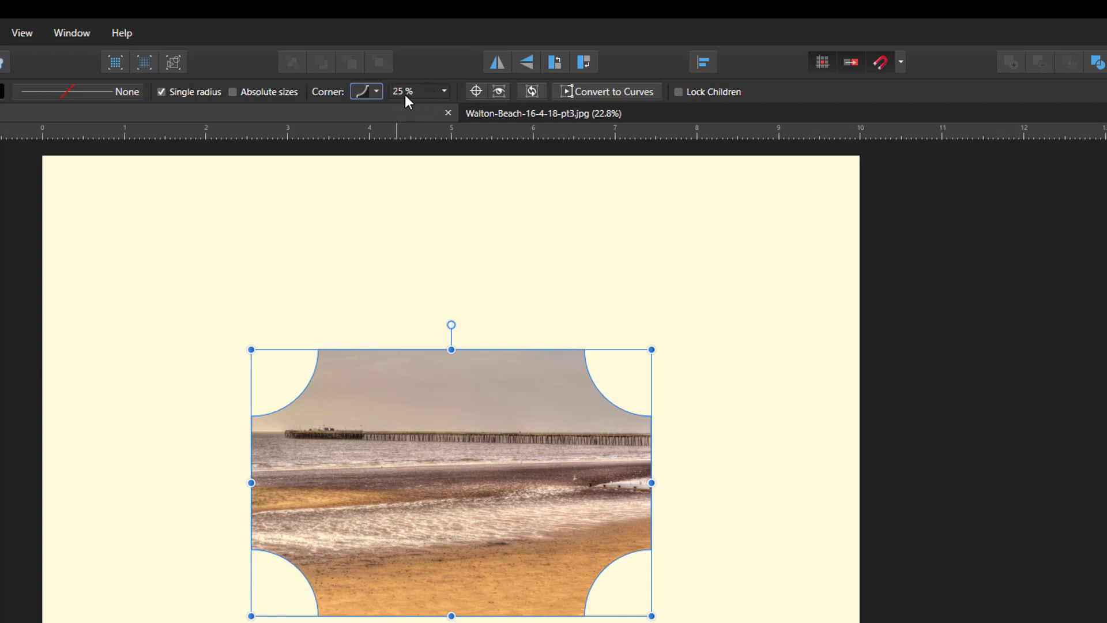
{"action": "left_click", "coordinate": [445, 91]}
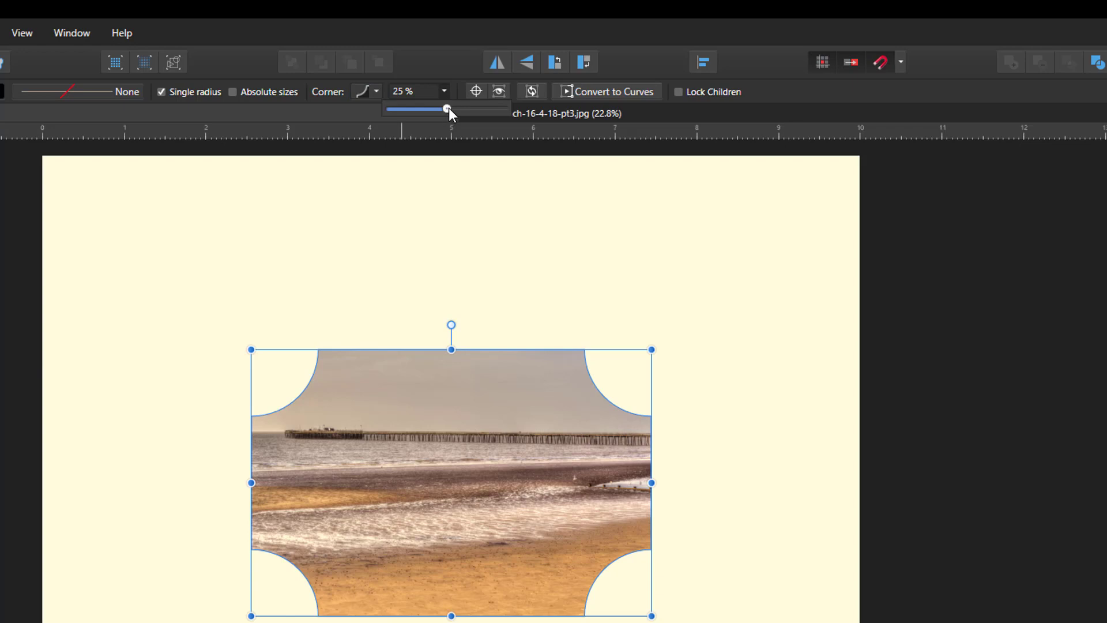
{"action": "left_click_drag", "start_coordinate": [448, 109], "coordinate": [410, 113]}
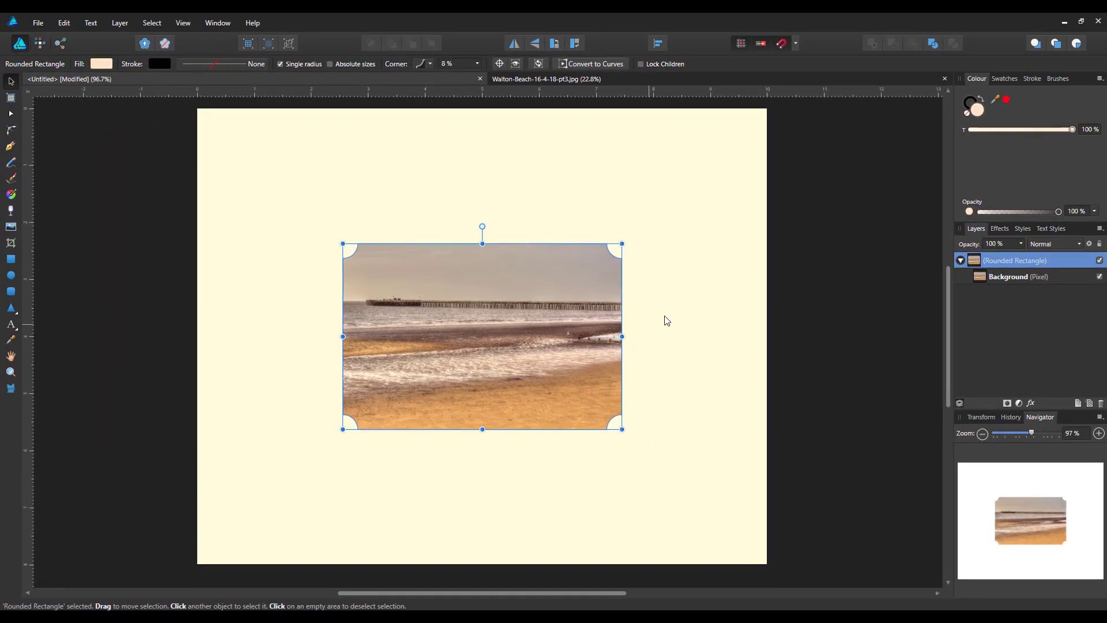
Switch to Affinity Photo and draw an unfilled rectangle slightly left of centre on the blank untitled page.
{"action": "left_click", "coordinate": [757, 476]}
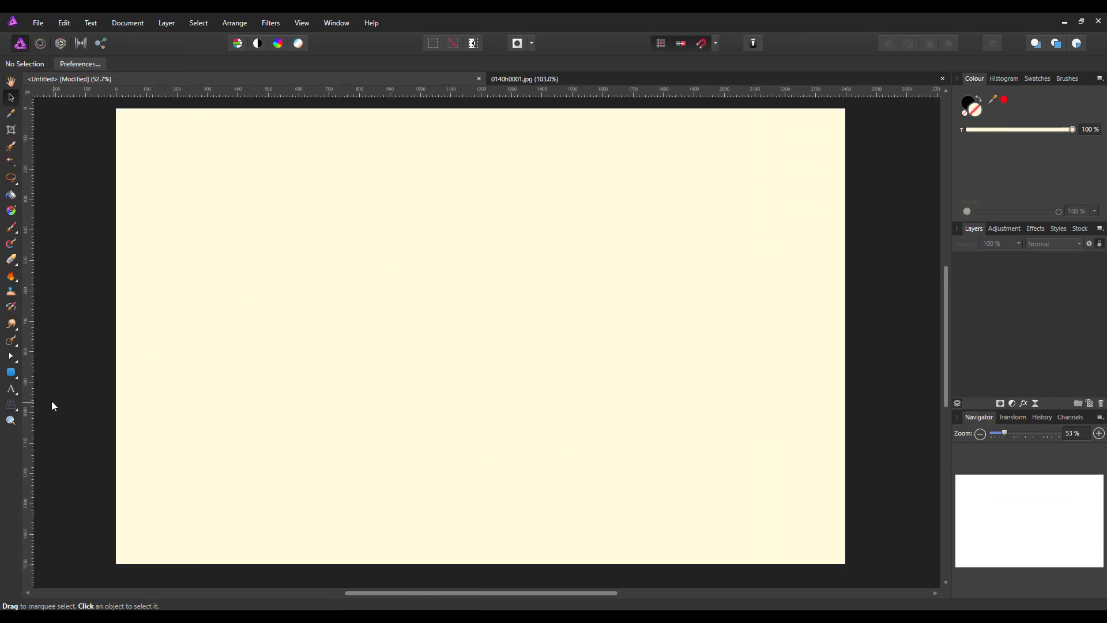
{"action": "left_click", "coordinate": [18, 383]}
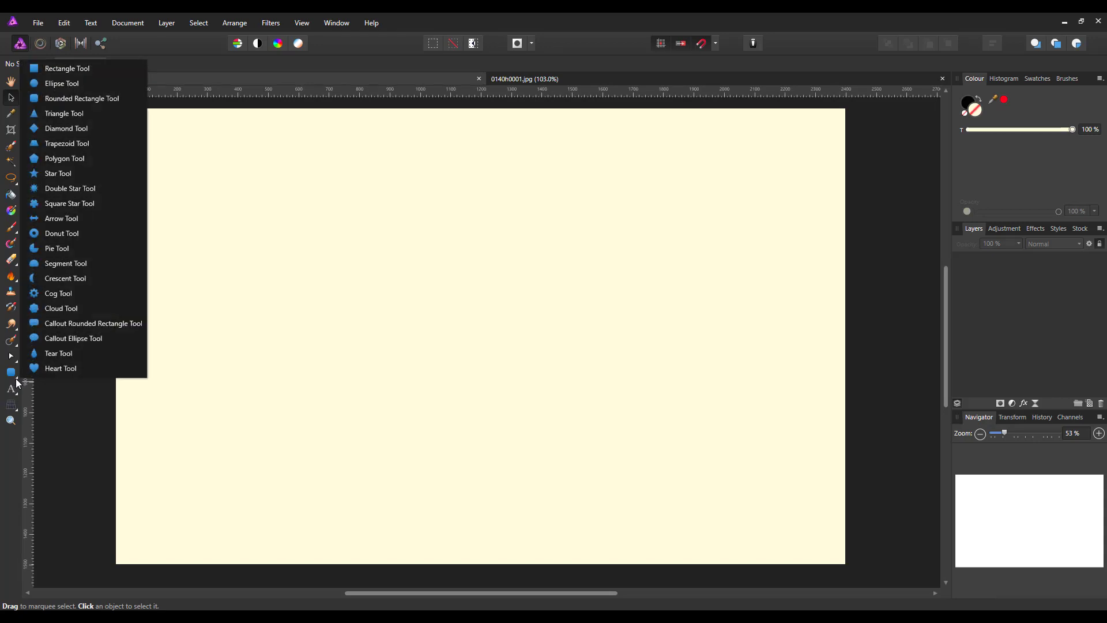
{"action": "left_click", "coordinate": [80, 70]}
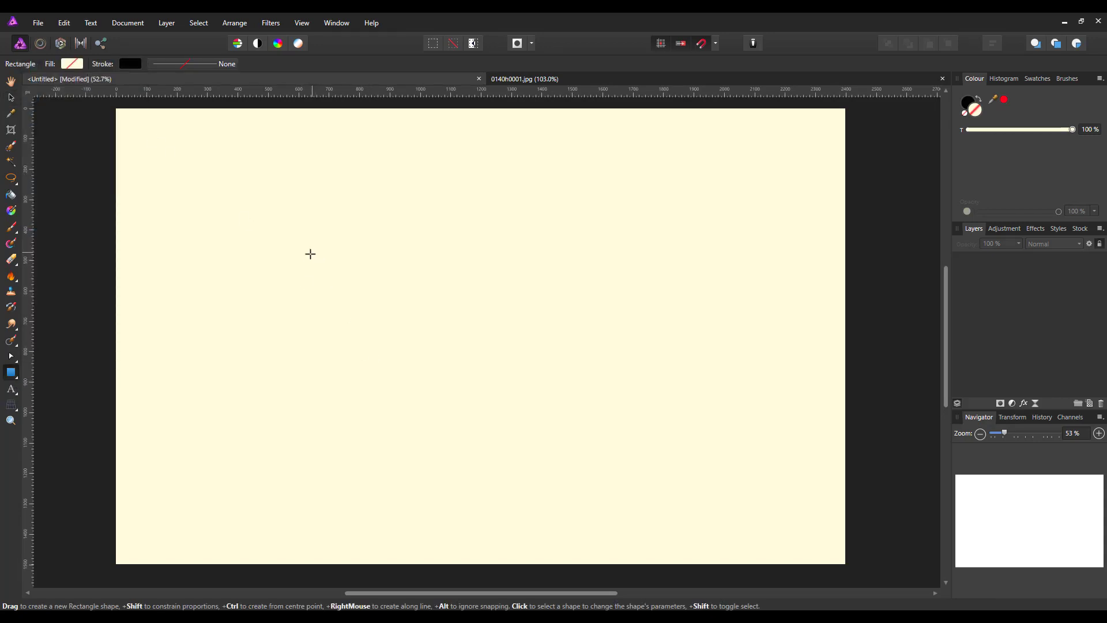
{"action": "left_click_drag", "start_coordinate": [260, 217], "coordinate": [586, 459]}
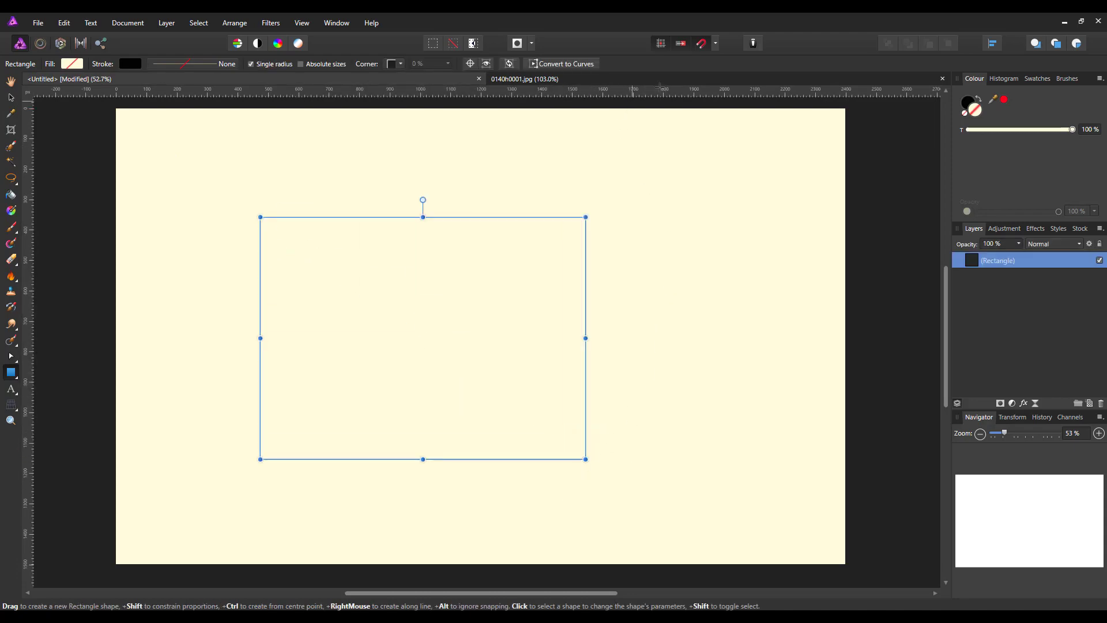
Copy the Background layer of the roses photo 0140h0001.jpg and return to the untitled document.
{"action": "left_click", "coordinate": [680, 77]}
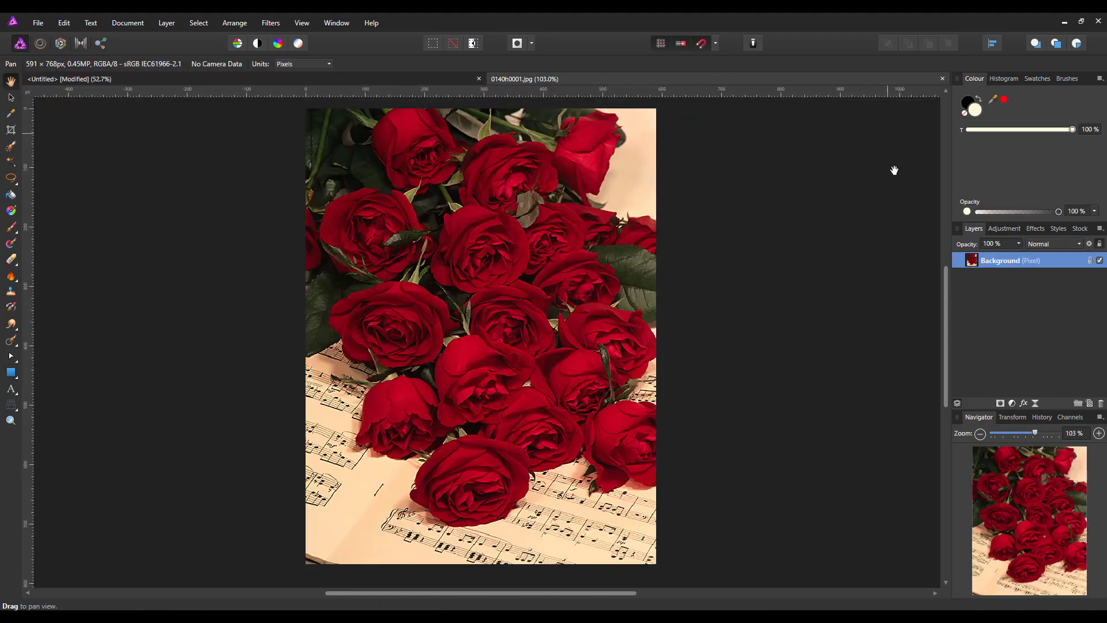
{"action": "right_click", "coordinate": [1013, 260]}
{"action": "left_click", "coordinate": [979, 281]}
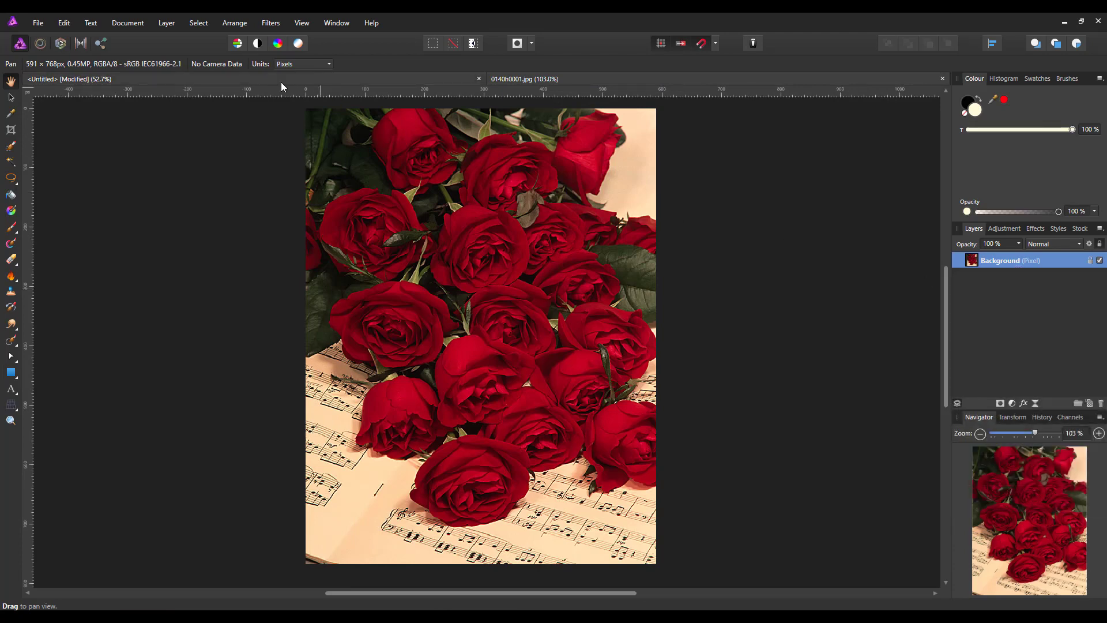
{"action": "left_click", "coordinate": [245, 79]}
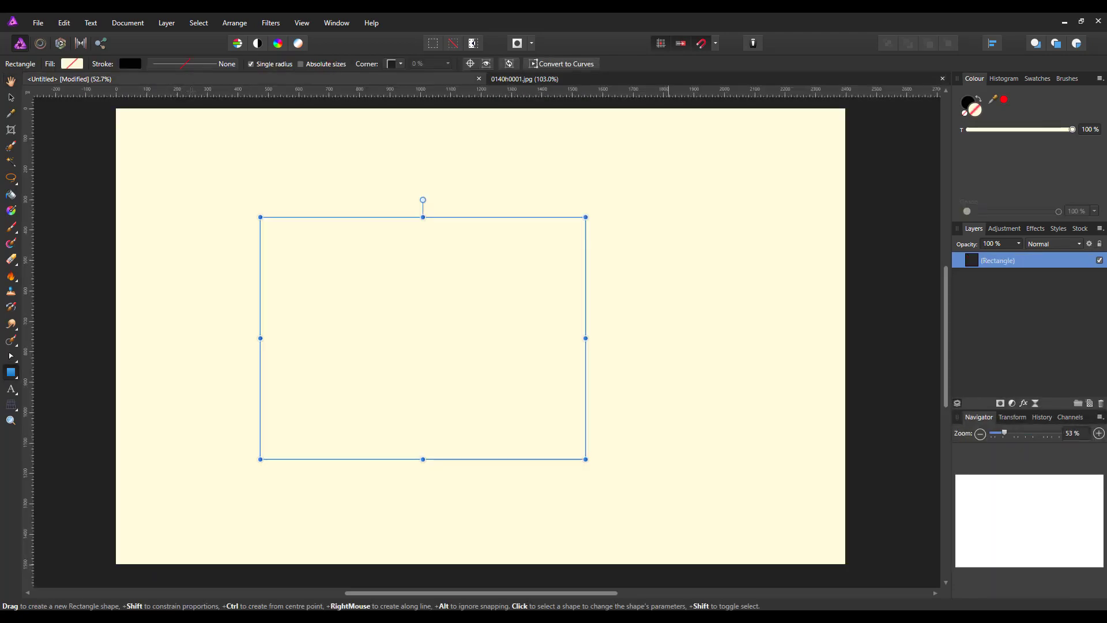
Paste the copied roses photo into the untitled document and move it over the rectangle, near the centre of the page.
{"action": "left_click", "coordinate": [61, 22]}
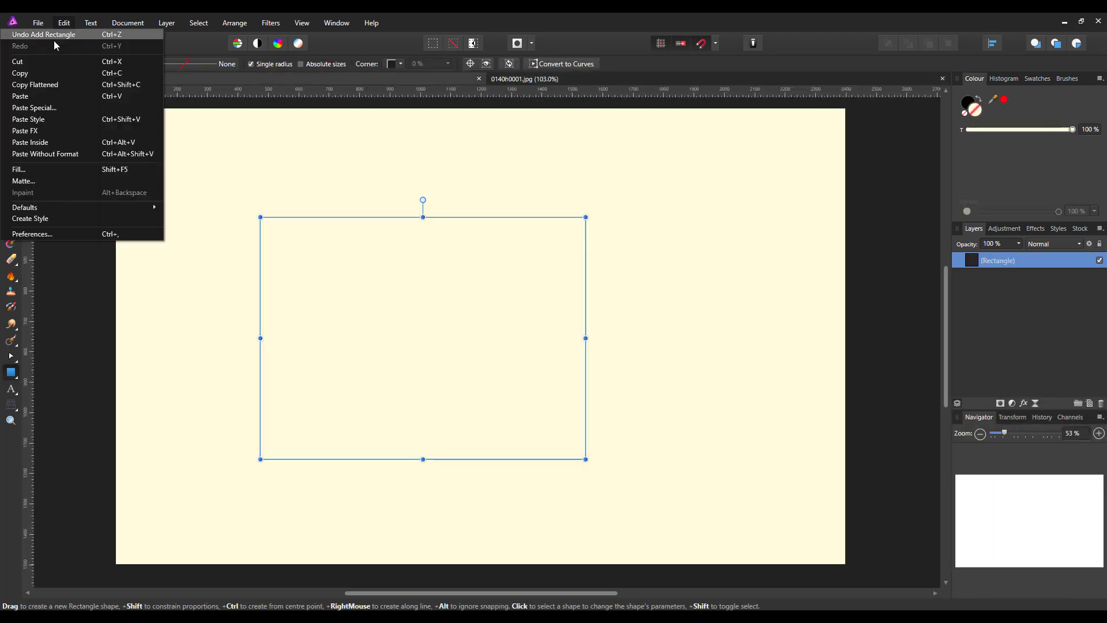
{"action": "left_click", "coordinate": [40, 98]}
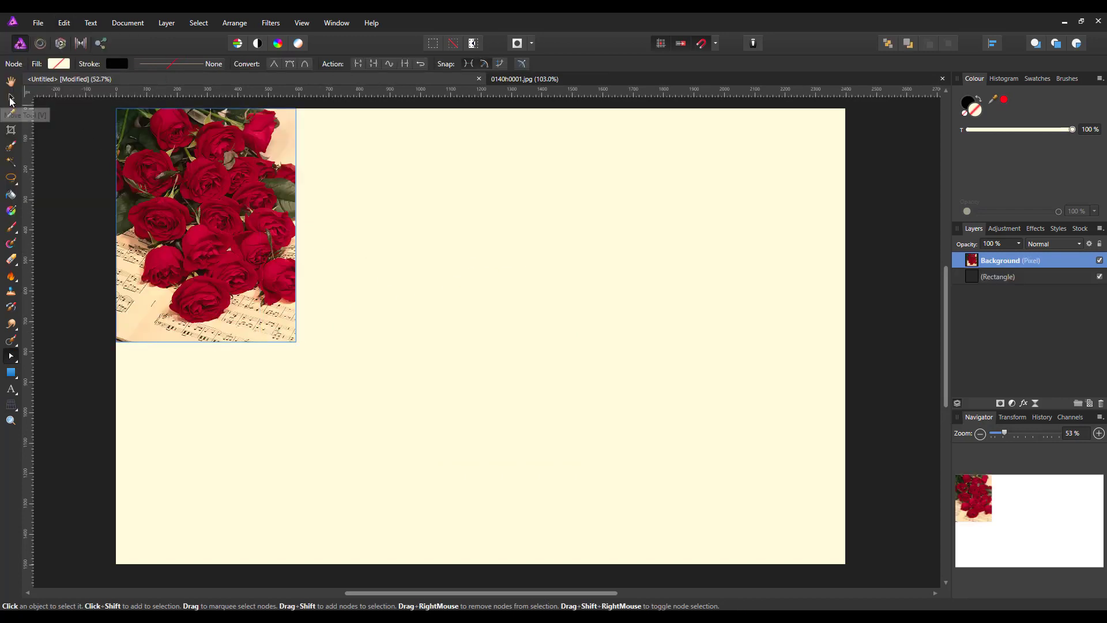
{"action": "left_click_drag", "start_coordinate": [192, 197], "coordinate": [412, 322]}
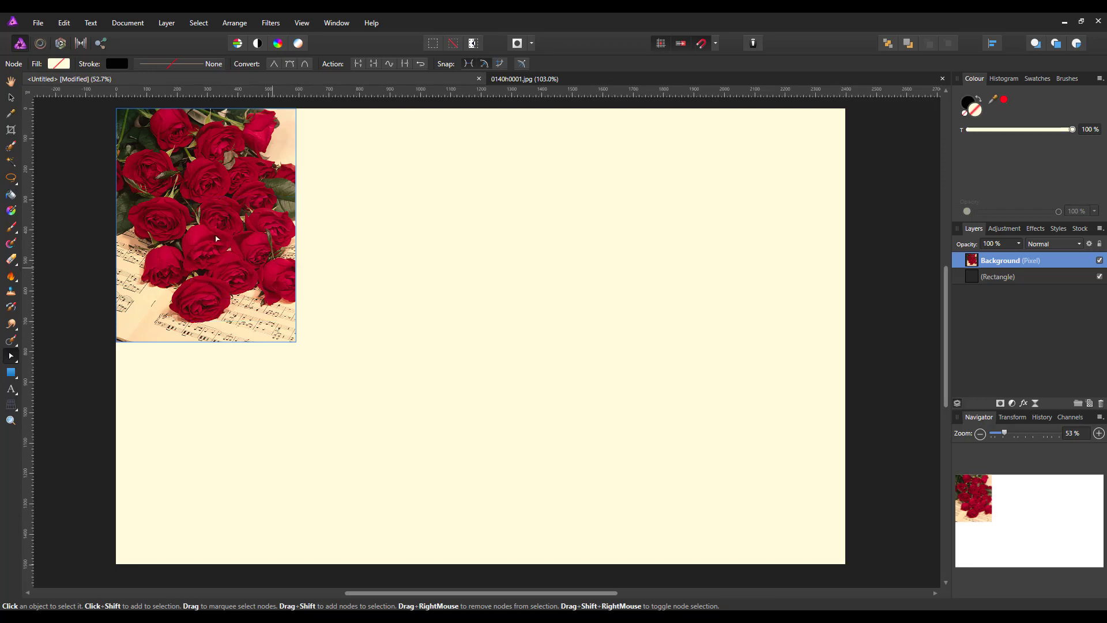
{"action": "left_click", "coordinate": [11, 97]}
{"action": "left_click_drag", "start_coordinate": [160, 203], "coordinate": [454, 314]}
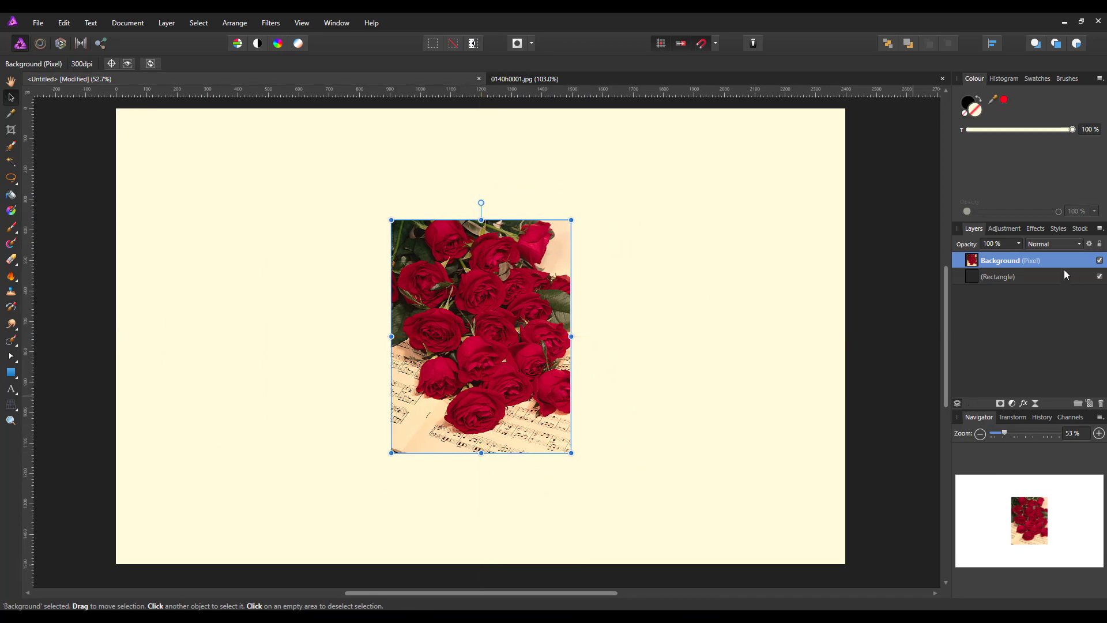
Resize the rectangle so all four of its sides line up with the edges of the roses photo.
{"action": "left_click", "coordinate": [1052, 282]}
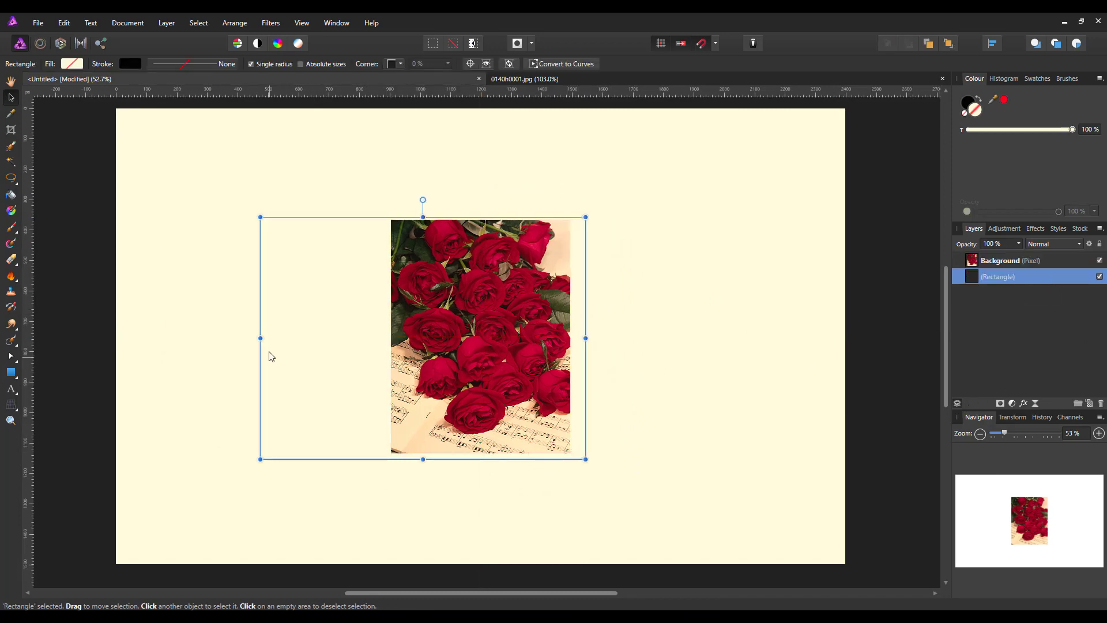
{"action": "left_click_drag", "start_coordinate": [259, 340], "coordinate": [388, 342]}
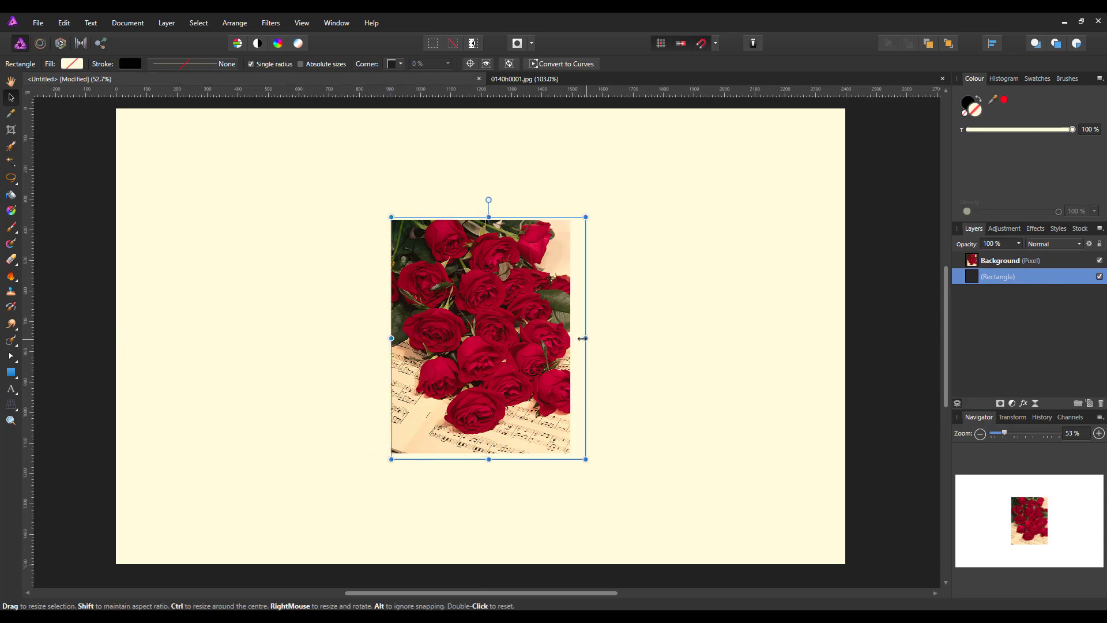
{"action": "left_click_drag", "start_coordinate": [585, 338], "coordinate": [571, 340]}
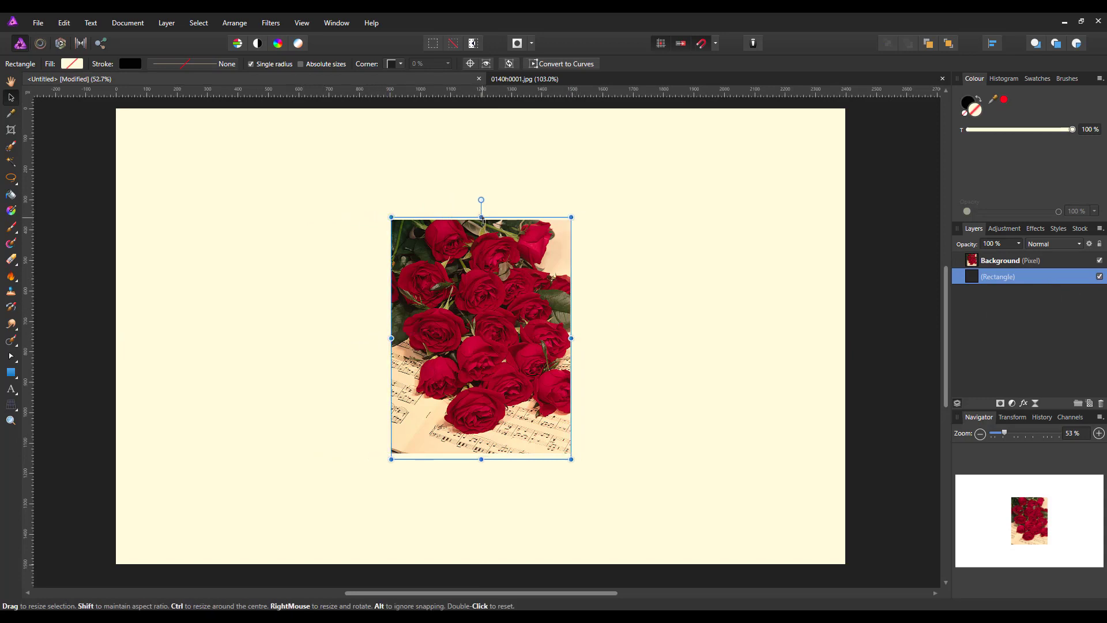
{"action": "left_click_drag", "start_coordinate": [481, 218], "coordinate": [481, 220]}
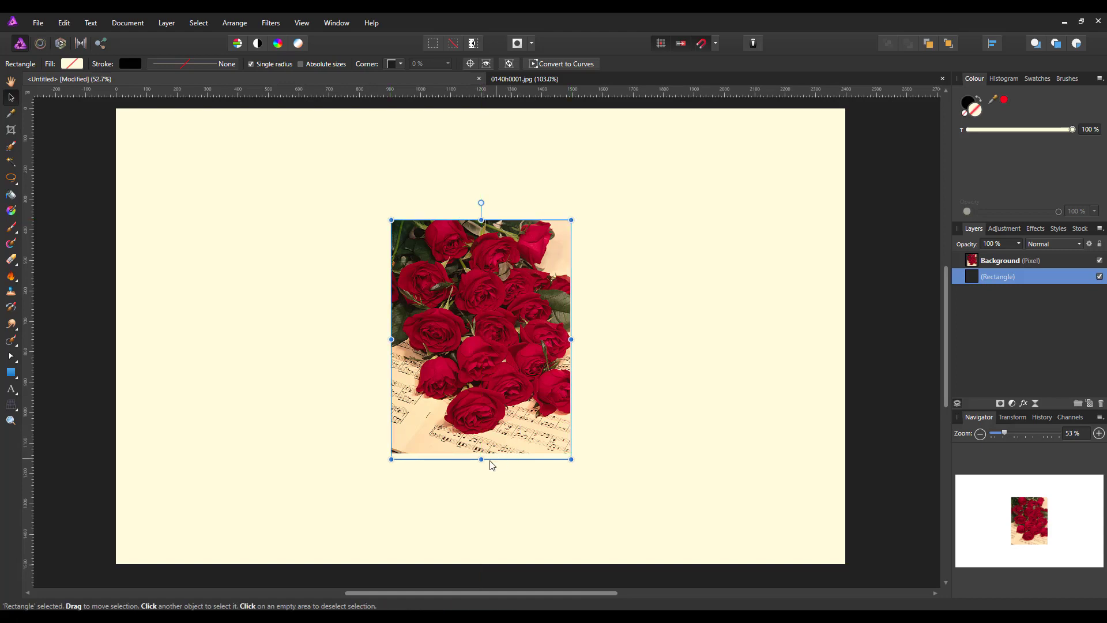
{"action": "left_click_drag", "start_coordinate": [482, 459], "coordinate": [482, 453]}
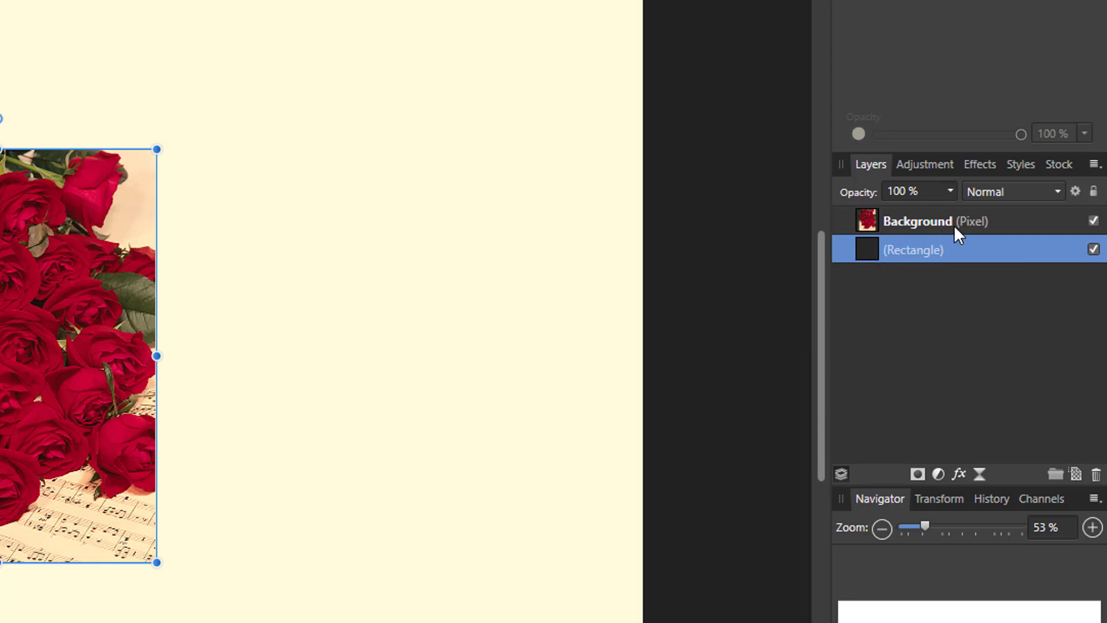
Clip the Background photo layer inside the Rectangle layer, and briefly expand the Rectangle layer to check the nesting.
{"action": "left_click_drag", "start_coordinate": [927, 222], "coordinate": [949, 258]}
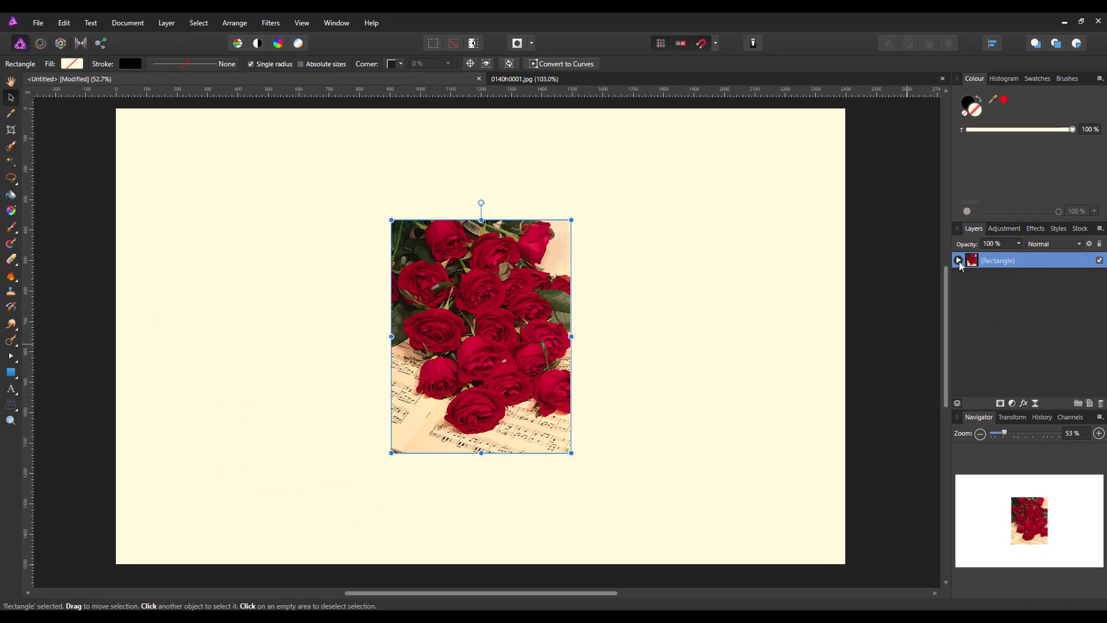
{"action": "left_click", "coordinate": [959, 261]}
{"action": "left_click", "coordinate": [959, 261]}
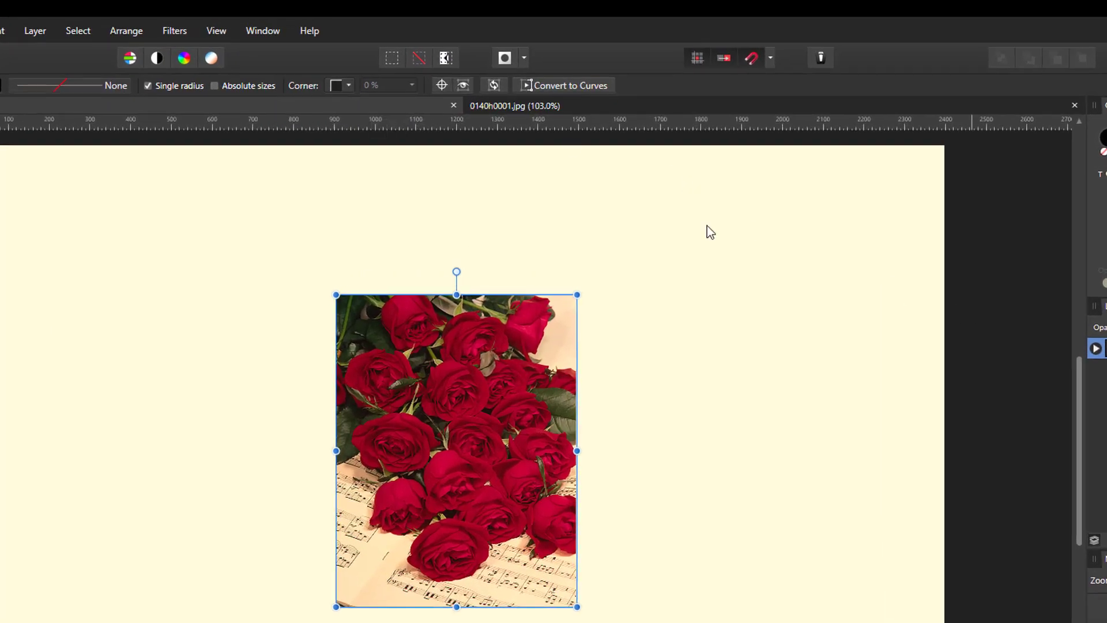
Try Rounded corners on the clipping rectangle, set the corner type to Concave with an 8% radius, and deselect it.
{"action": "left_click", "coordinate": [345, 85]}
{"action": "left_click", "coordinate": [331, 122]}
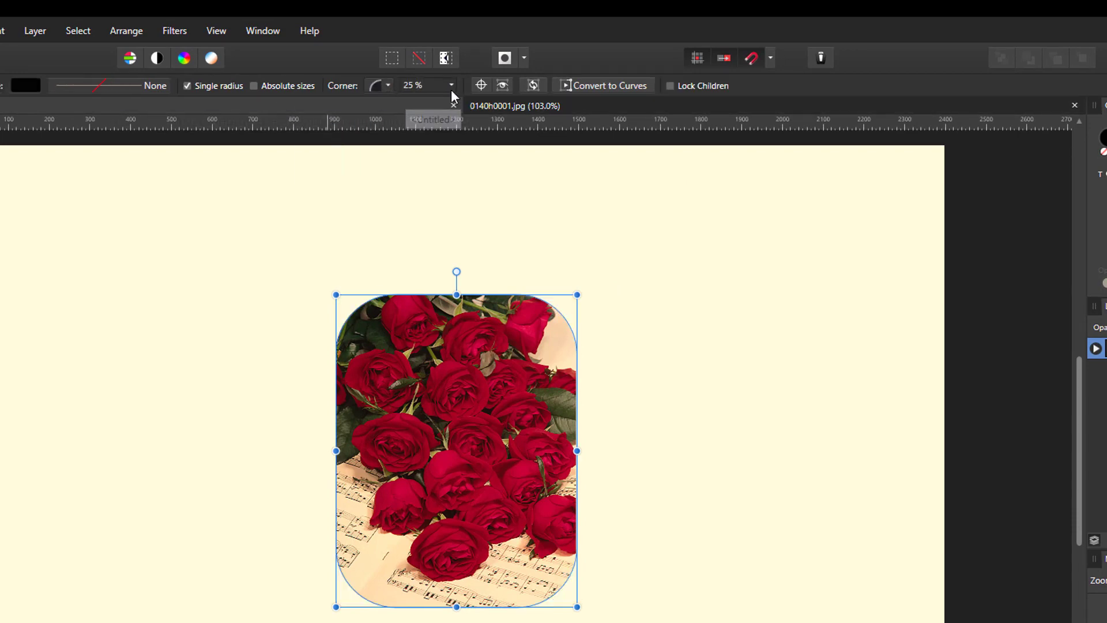
{"action": "left_click", "coordinate": [390, 85]}
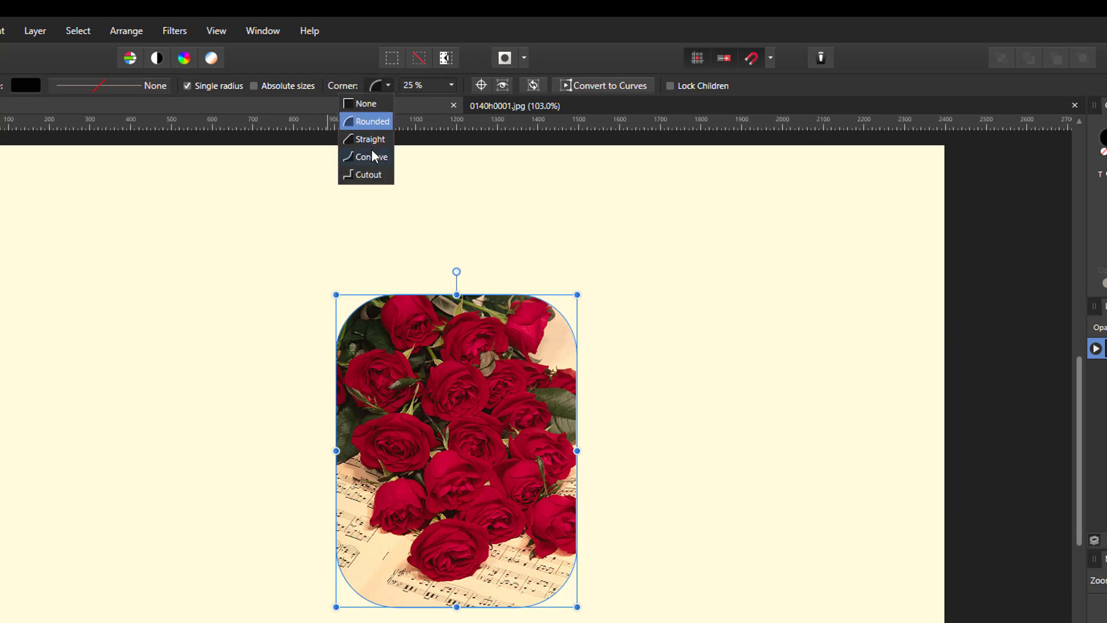
{"action": "left_click", "coordinate": [371, 152]}
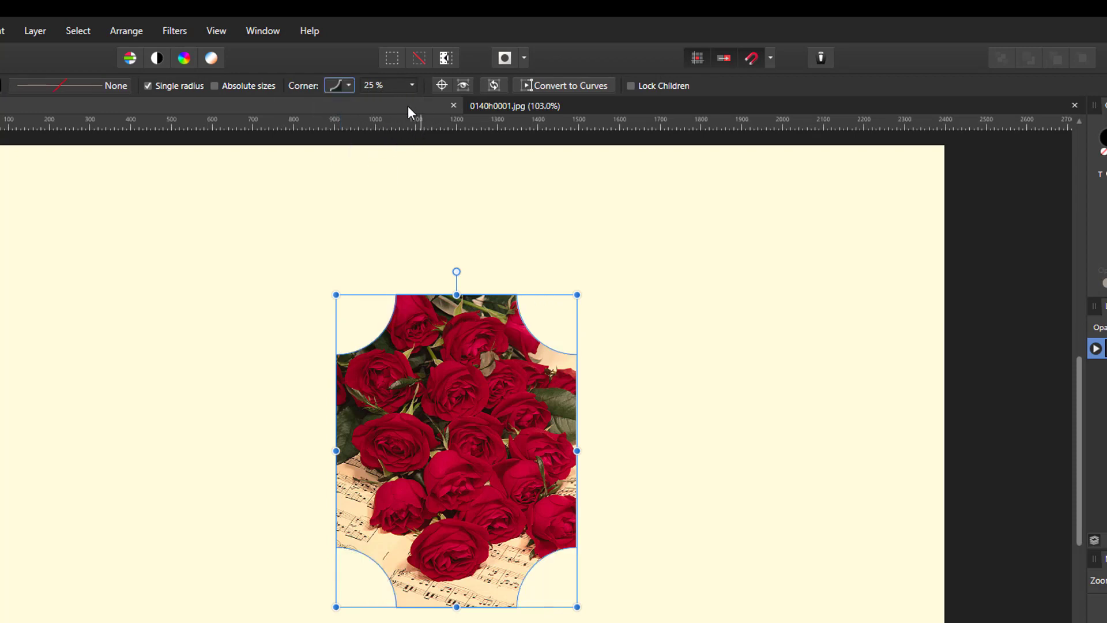
{"action": "left_click", "coordinate": [411, 85]}
{"action": "left_click_drag", "start_coordinate": [415, 101], "coordinate": [378, 103]}
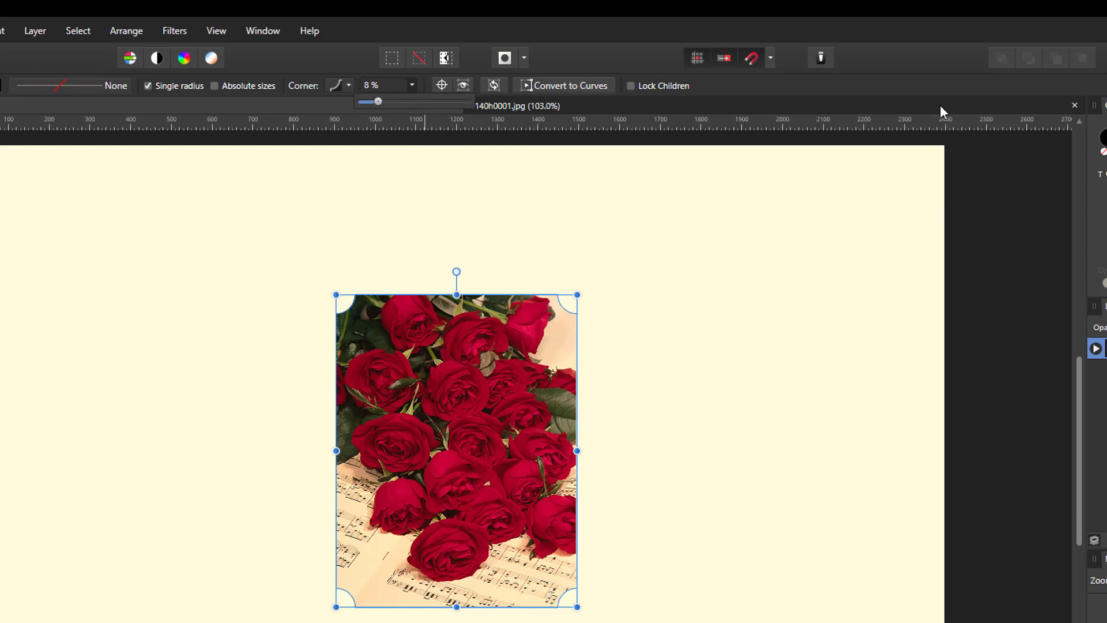
{"action": "left_click", "coordinate": [805, 428]}
{"action": "left_click", "coordinate": [795, 462]}
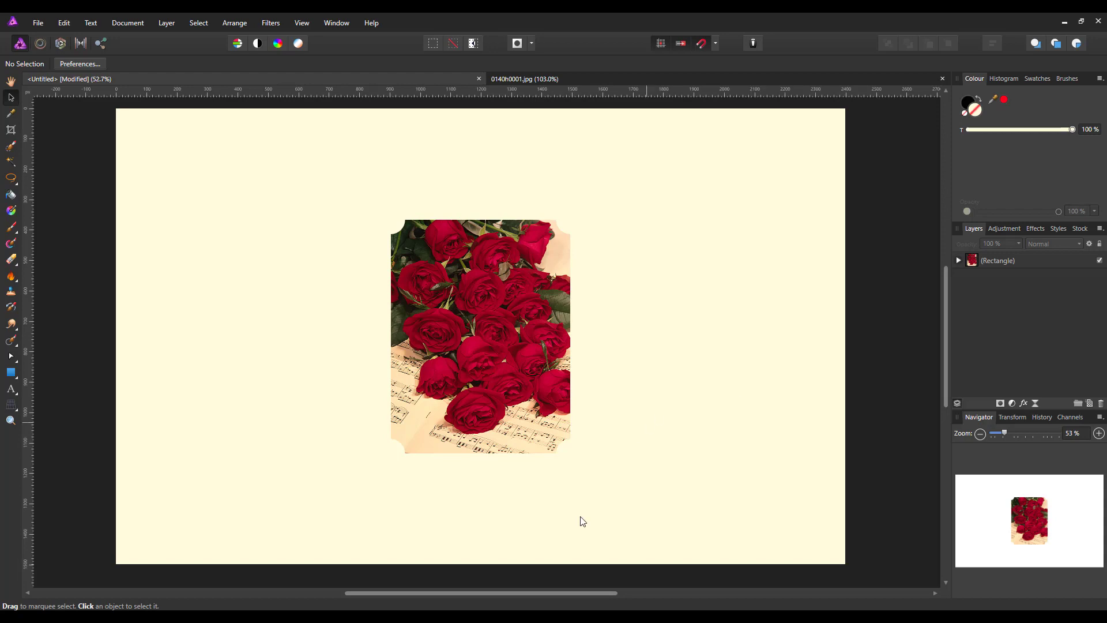
Switch to Affinity Designer and delete the Rounded Rectangle layer together with the beach photo clipped inside it.
{"action": "mouse_move", "coordinate": [383, 617]}
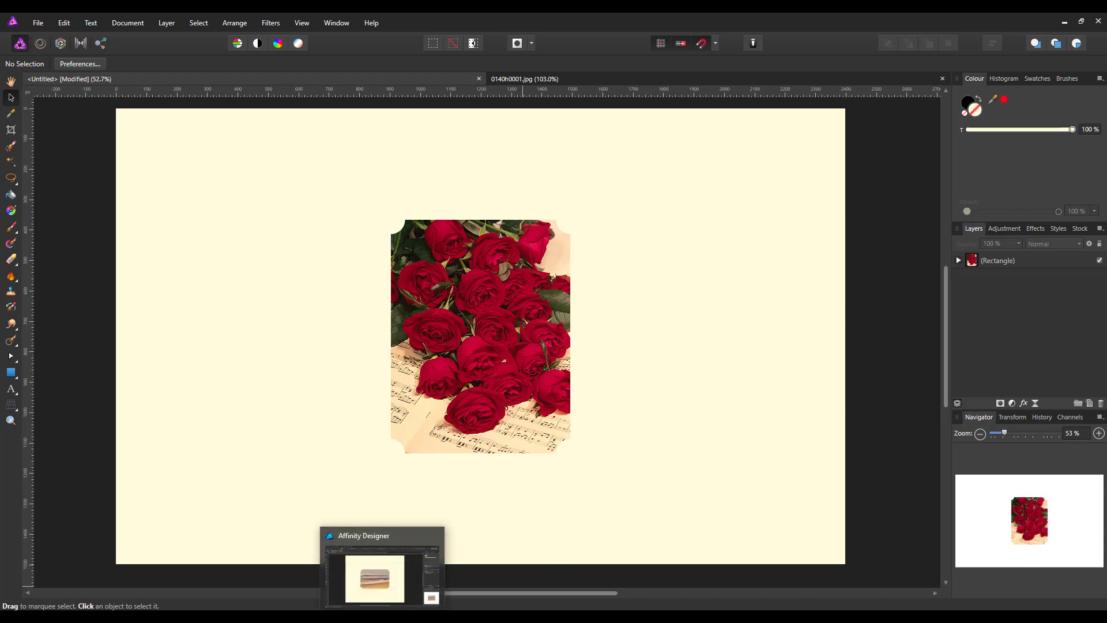
{"action": "left_click", "coordinate": [377, 554]}
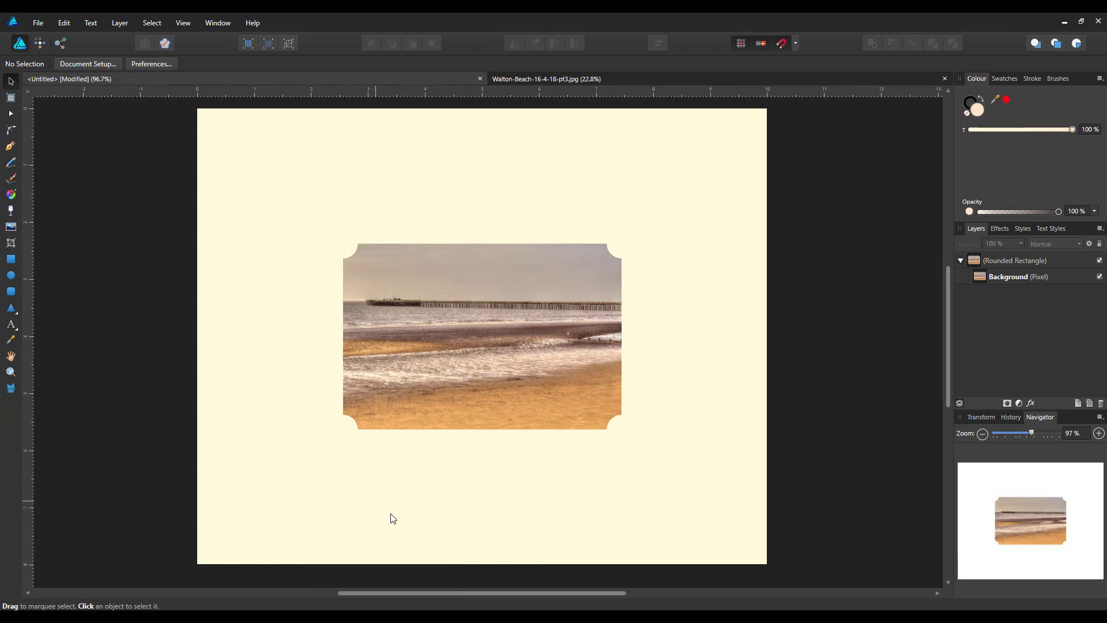
{"action": "left_click", "coordinate": [481, 365]}
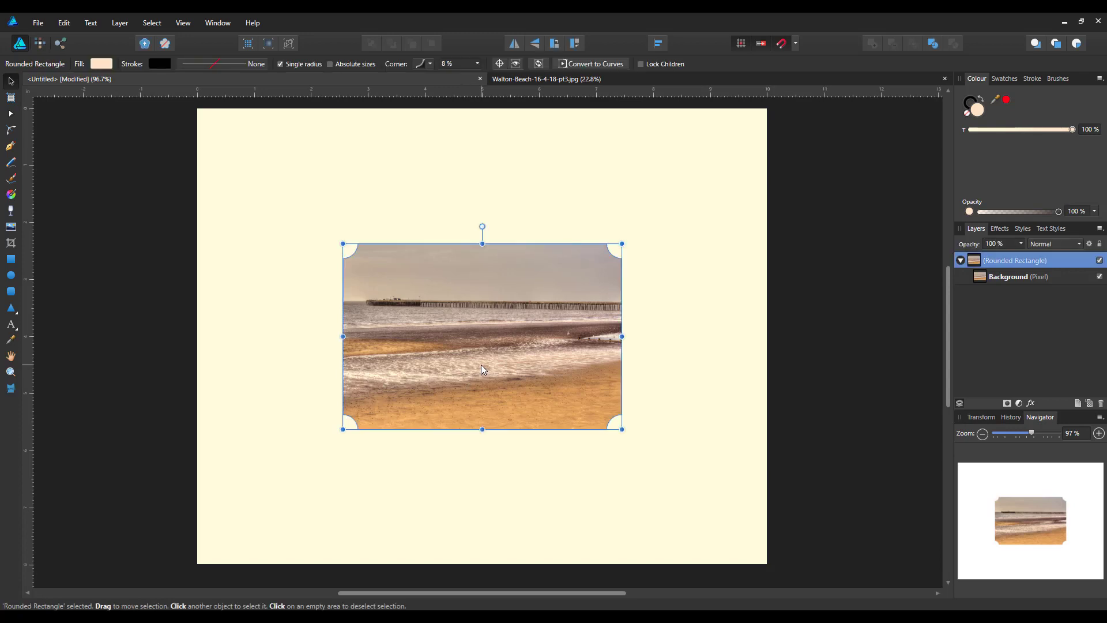
{"action": "double_click", "coordinate": [1026, 261]}
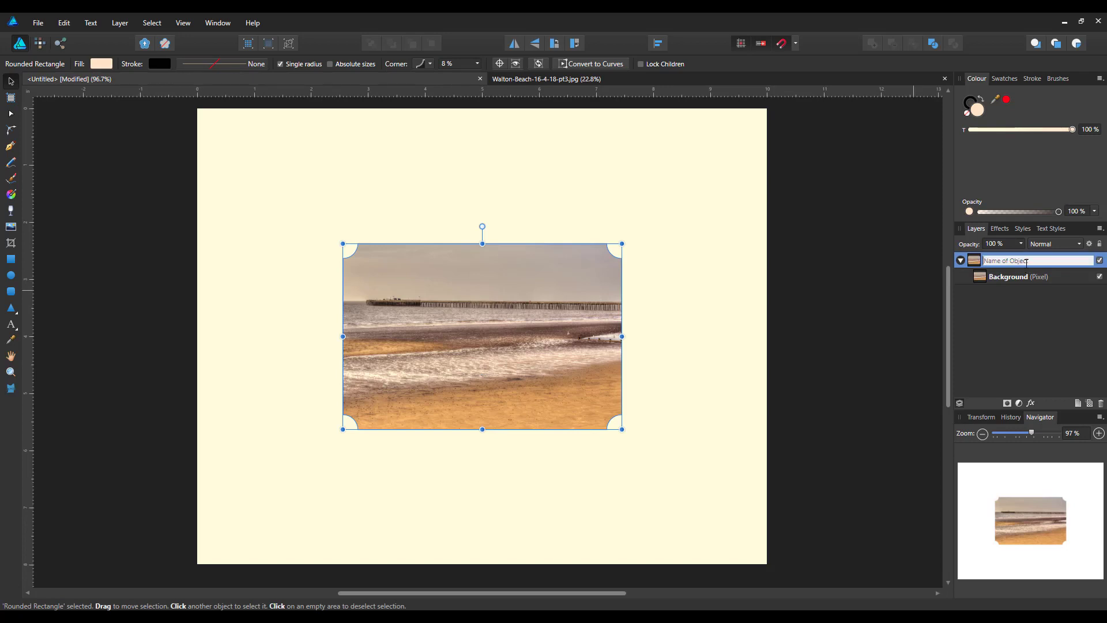
{"action": "right_click", "coordinate": [980, 263]}
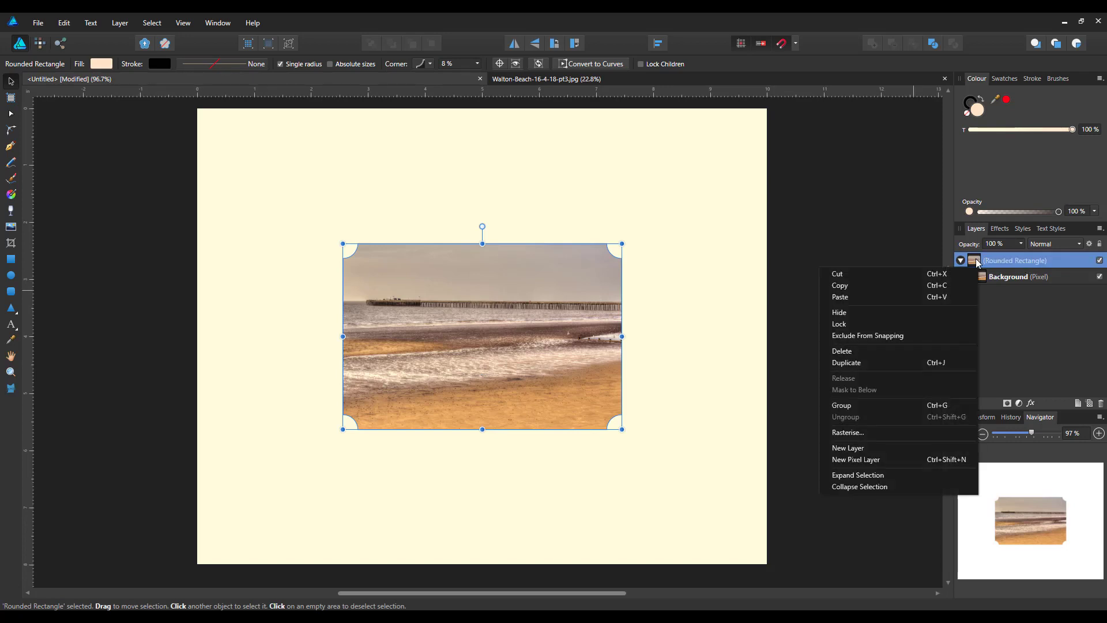
{"action": "left_click", "coordinate": [888, 351]}
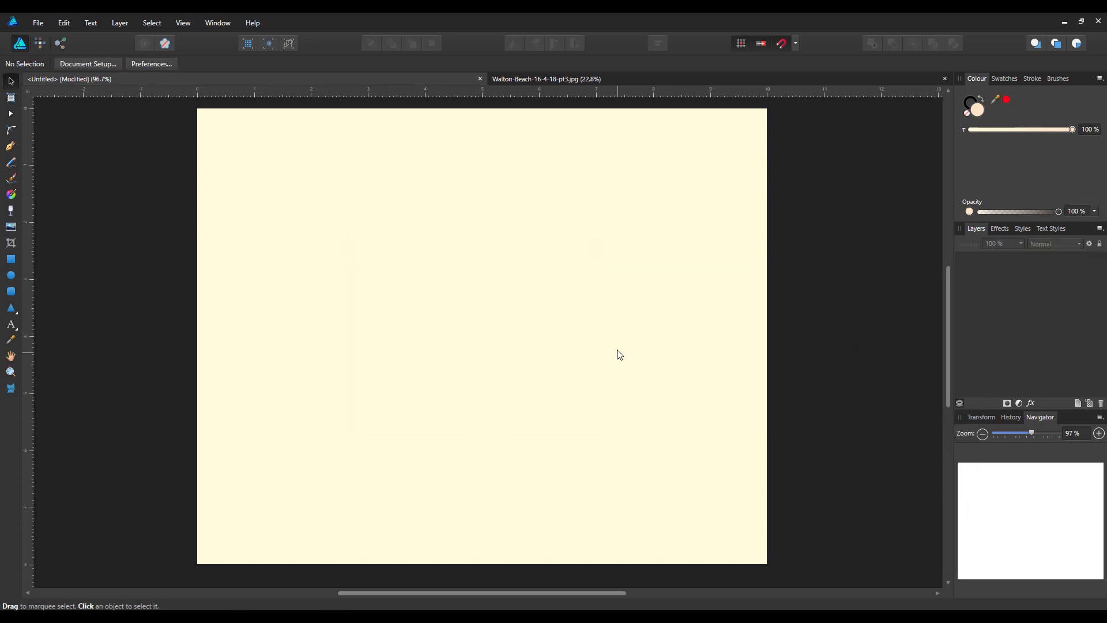
Copy the Background layer of Walton-Beach-16-4-18-pt3.jpg and return to the empty untitled document.
{"action": "left_click", "coordinate": [690, 79]}
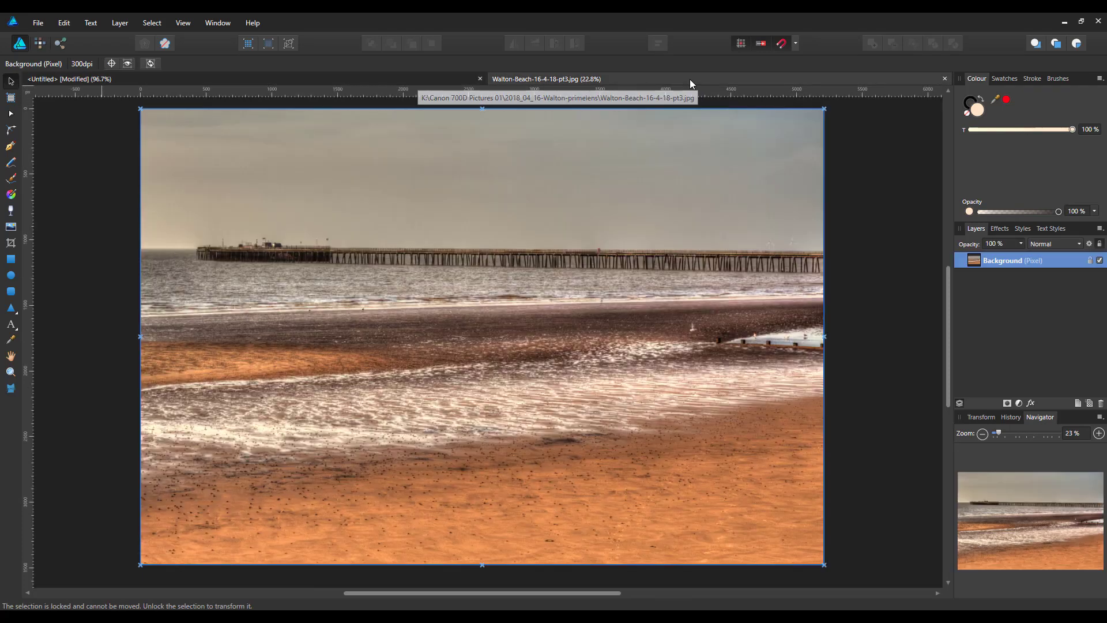
{"action": "right_click", "coordinate": [1026, 261]}
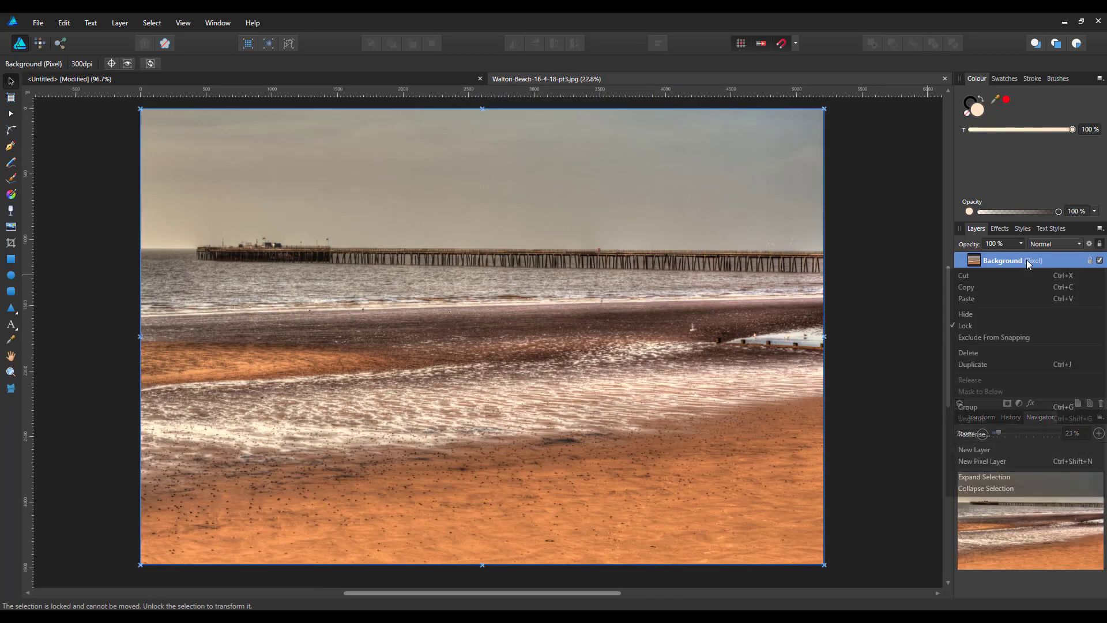
{"action": "left_click", "coordinate": [974, 288]}
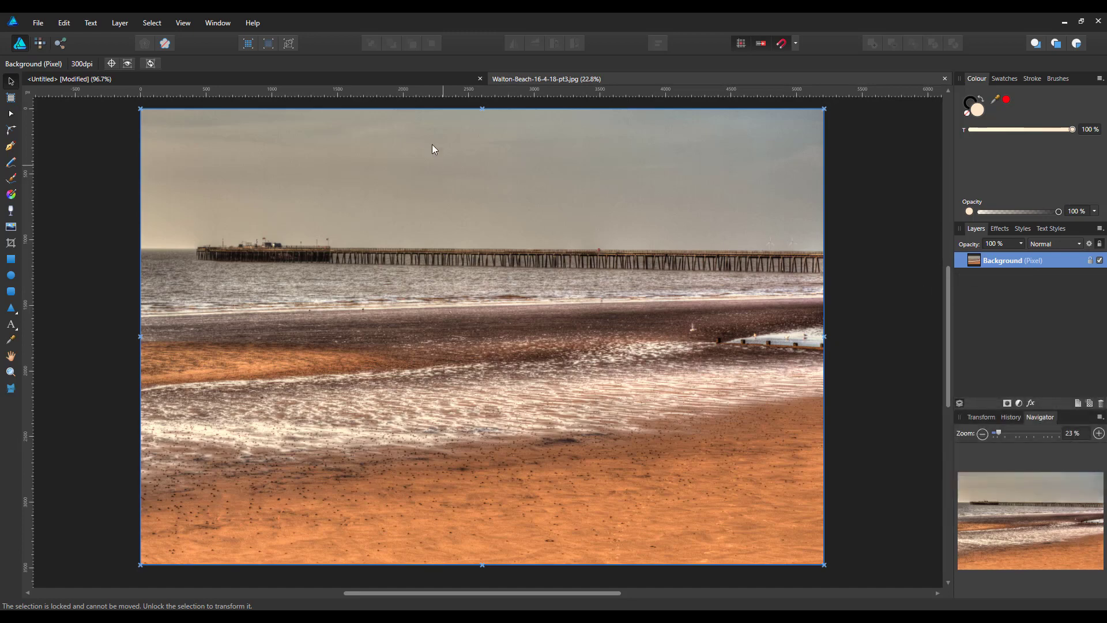
{"action": "left_click", "coordinate": [413, 78]}
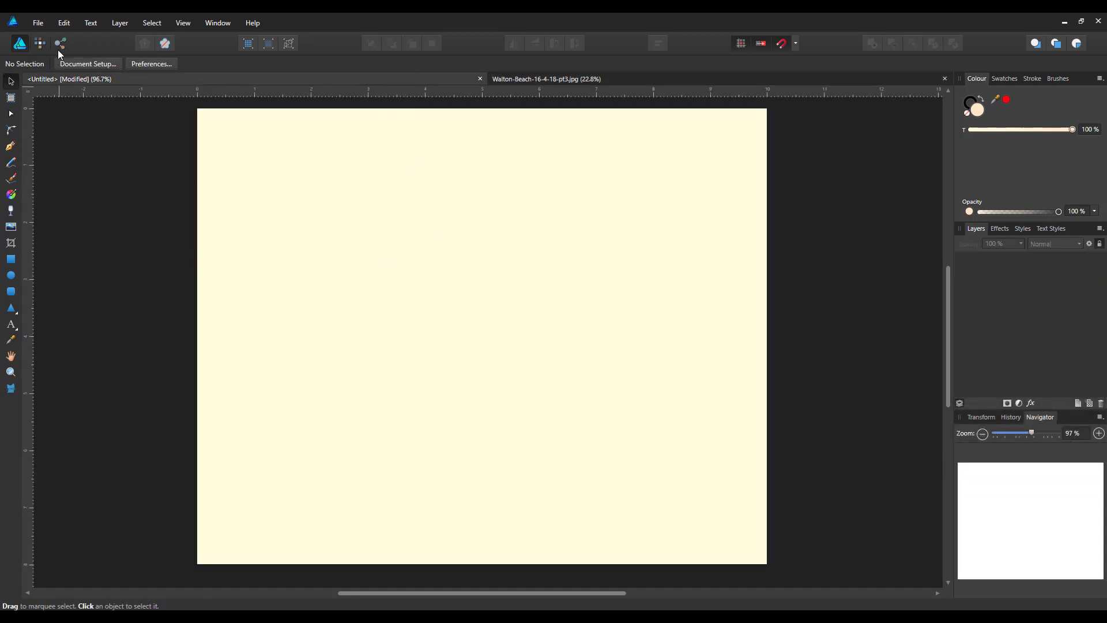
Paste the beach photo, scale it down proportionally to a little over half the page width, and centre it on the page.
{"action": "left_click", "coordinate": [63, 25]}
{"action": "left_click", "coordinate": [35, 88]}
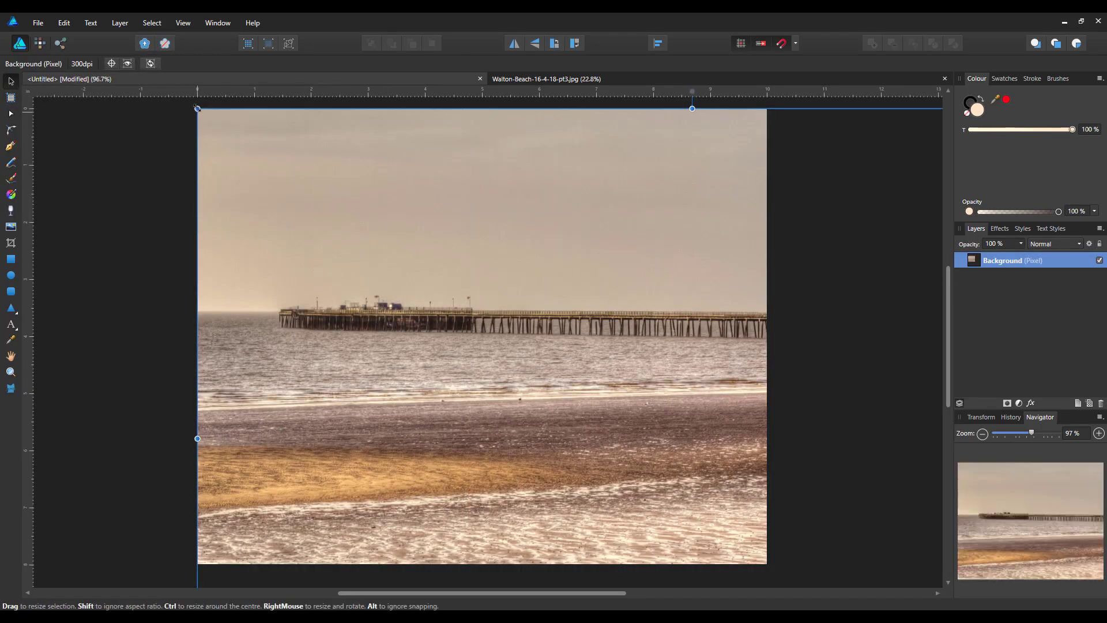
{"action": "left_click_drag", "start_coordinate": [197, 110], "coordinate": [501, 381]}
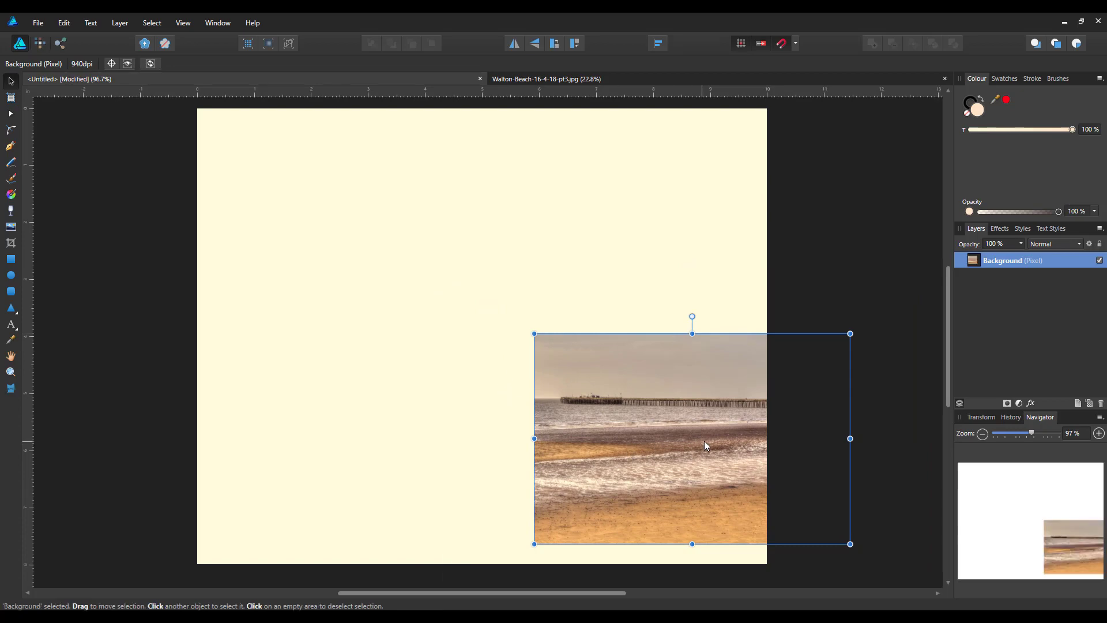
{"action": "left_click_drag", "start_coordinate": [705, 444], "coordinate": [492, 339]}
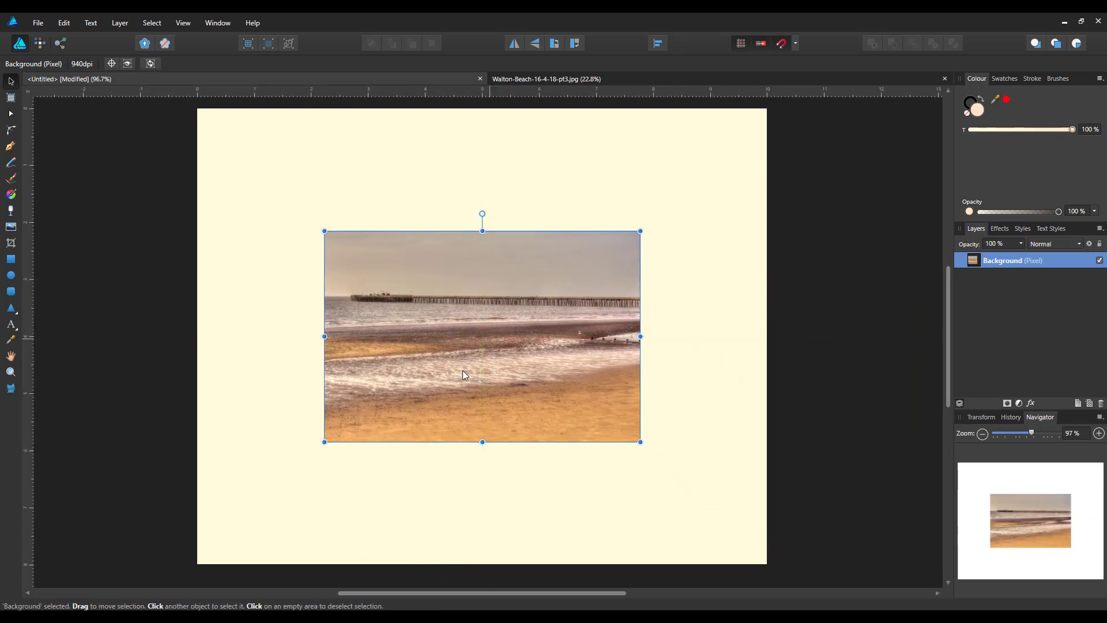
Draw a plain rectangle over the beach photo, fit its sides to the photo's edges, and clip the Background layer inside it.
{"action": "left_click", "coordinate": [10, 260]}
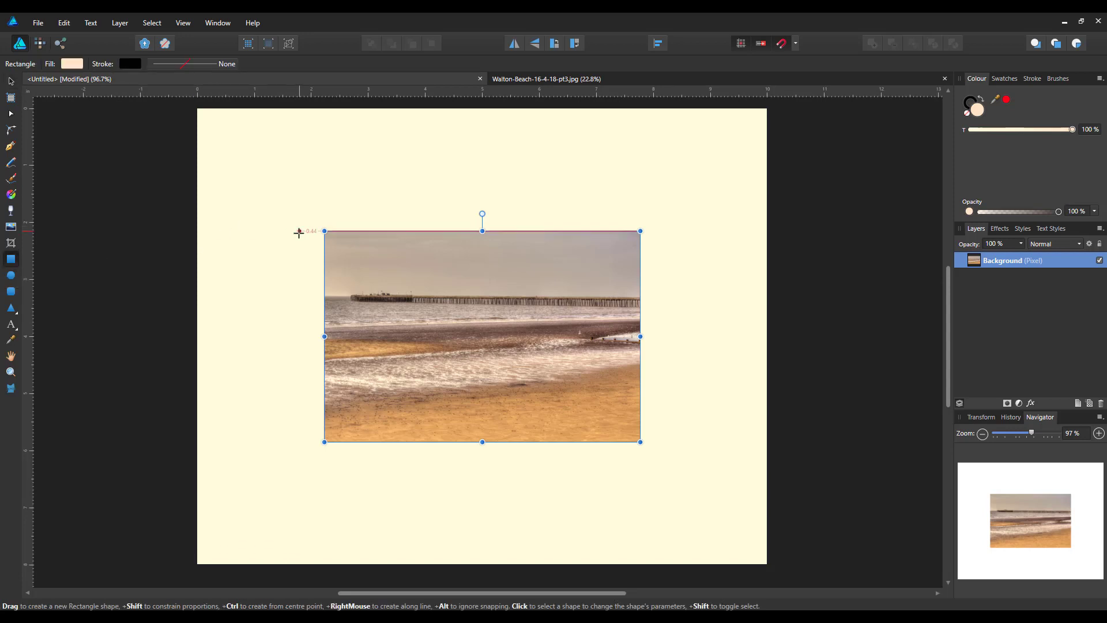
{"action": "left_click_drag", "start_coordinate": [297, 231], "coordinate": [637, 442]}
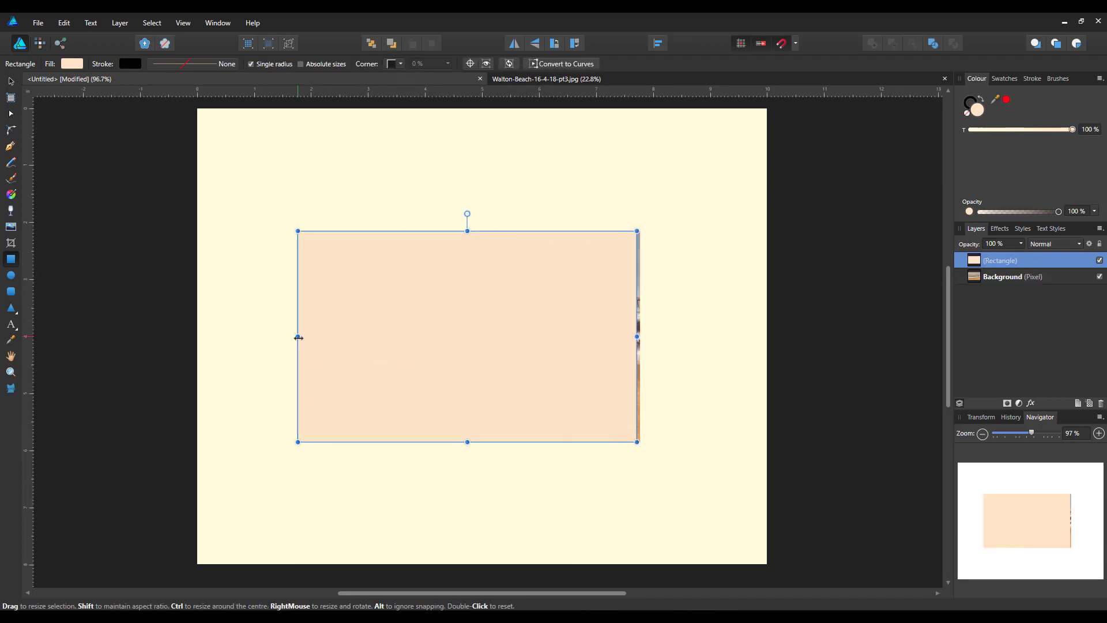
{"action": "left_click_drag", "start_coordinate": [299, 336], "coordinate": [325, 340]}
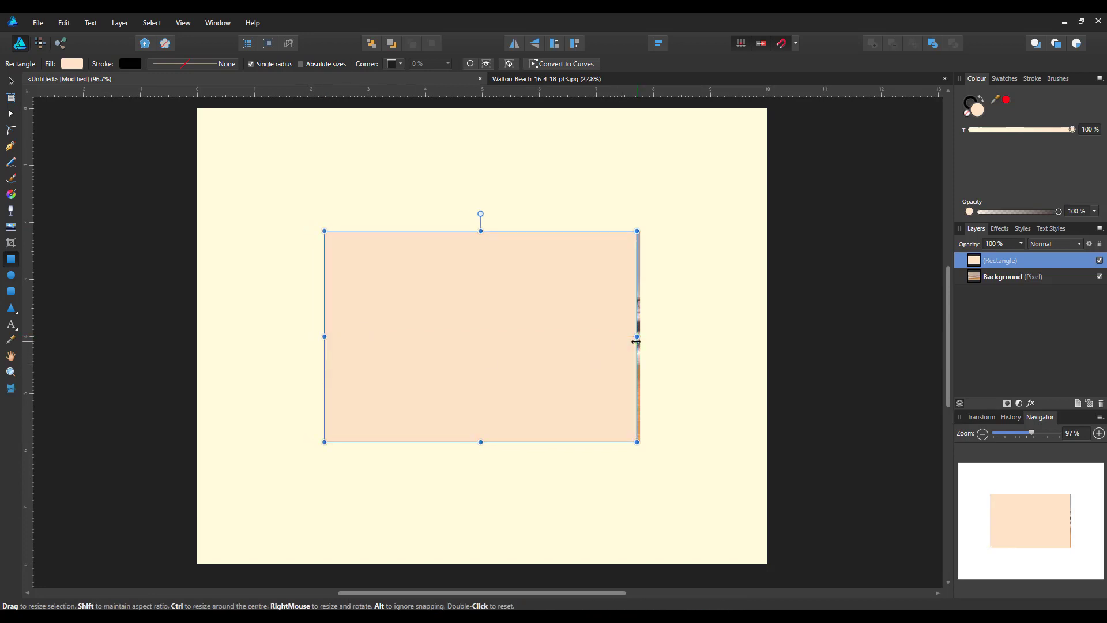
{"action": "left_click_drag", "start_coordinate": [637, 336], "coordinate": [640, 337]}
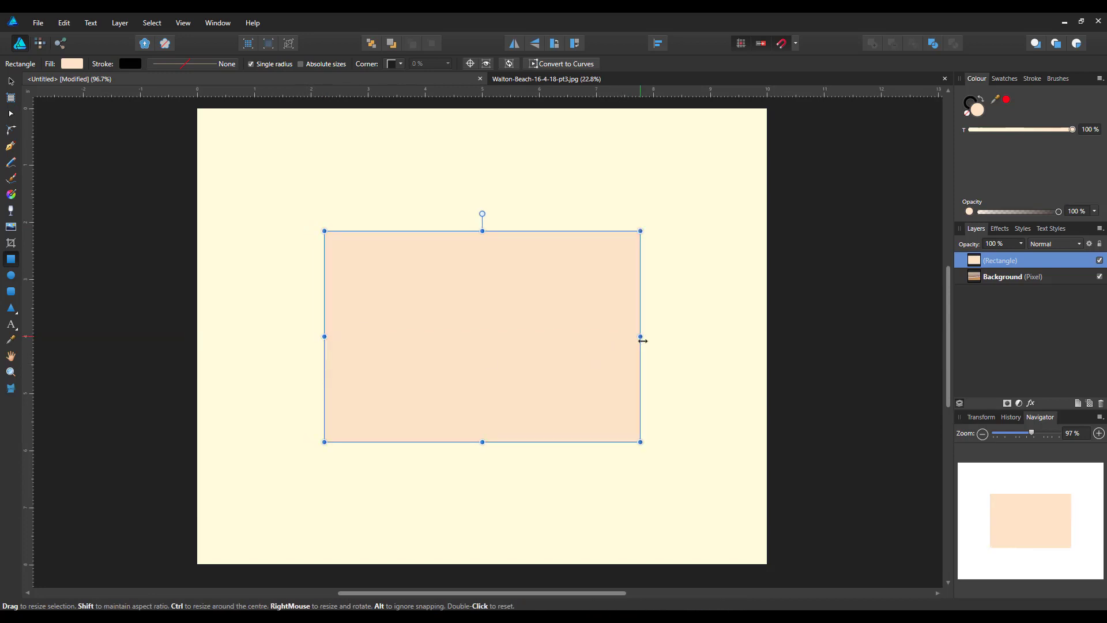
{"action": "left_click", "coordinate": [1016, 278]}
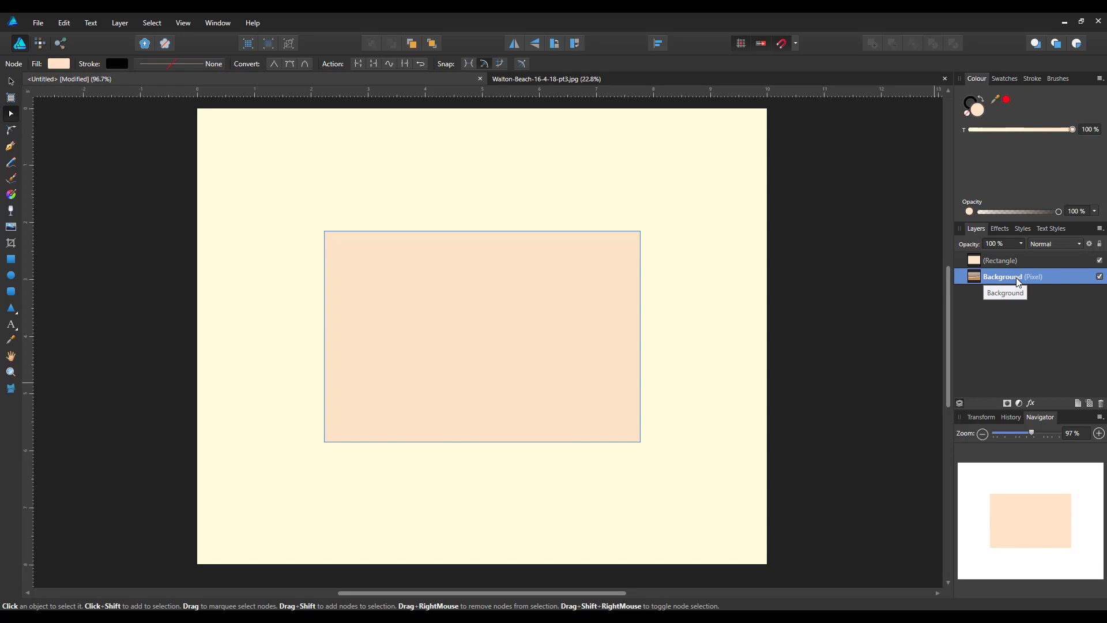
{"action": "left_click_drag", "start_coordinate": [1019, 282], "coordinate": [1018, 269]}
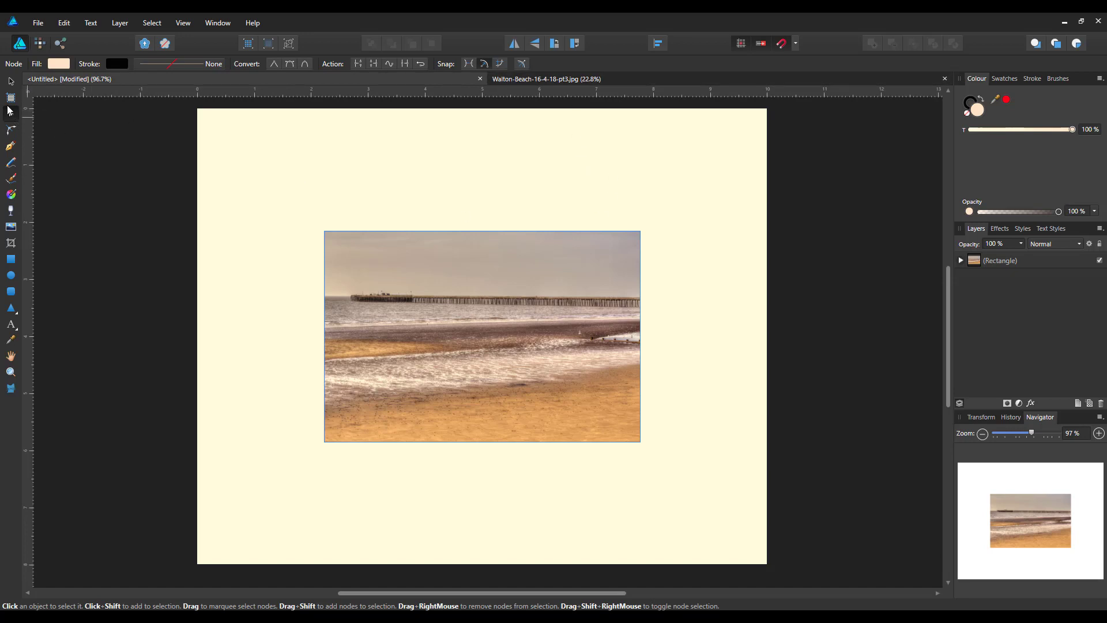
Convert the rectangle that clips the beach photo to curves and activate the Corner tool on it.
{"action": "left_click", "coordinate": [11, 83]}
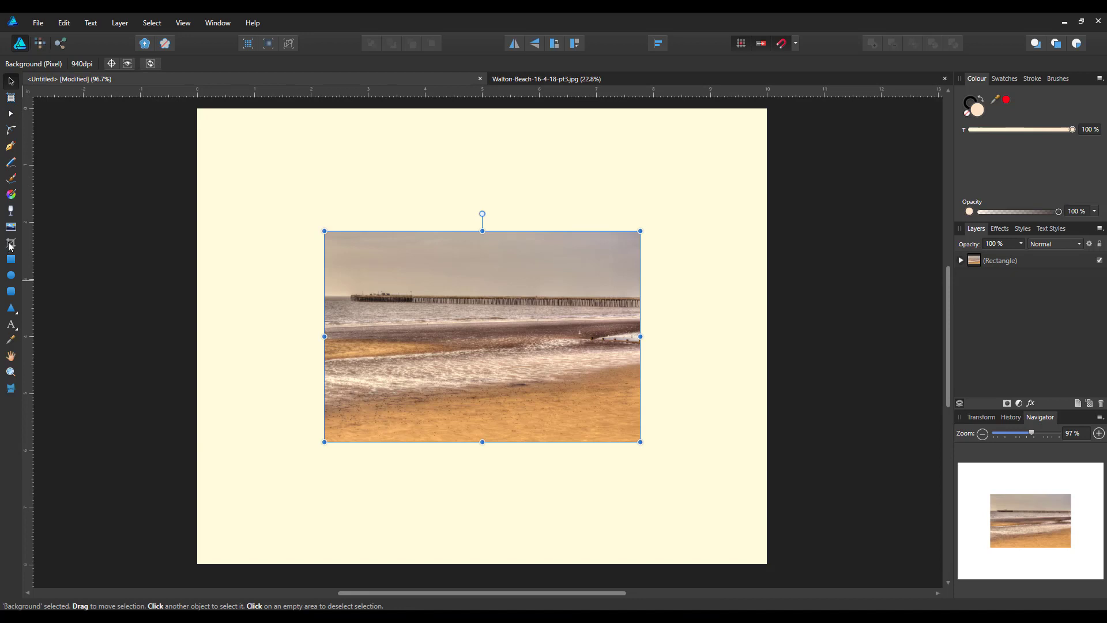
{"action": "left_click", "coordinate": [1020, 262]}
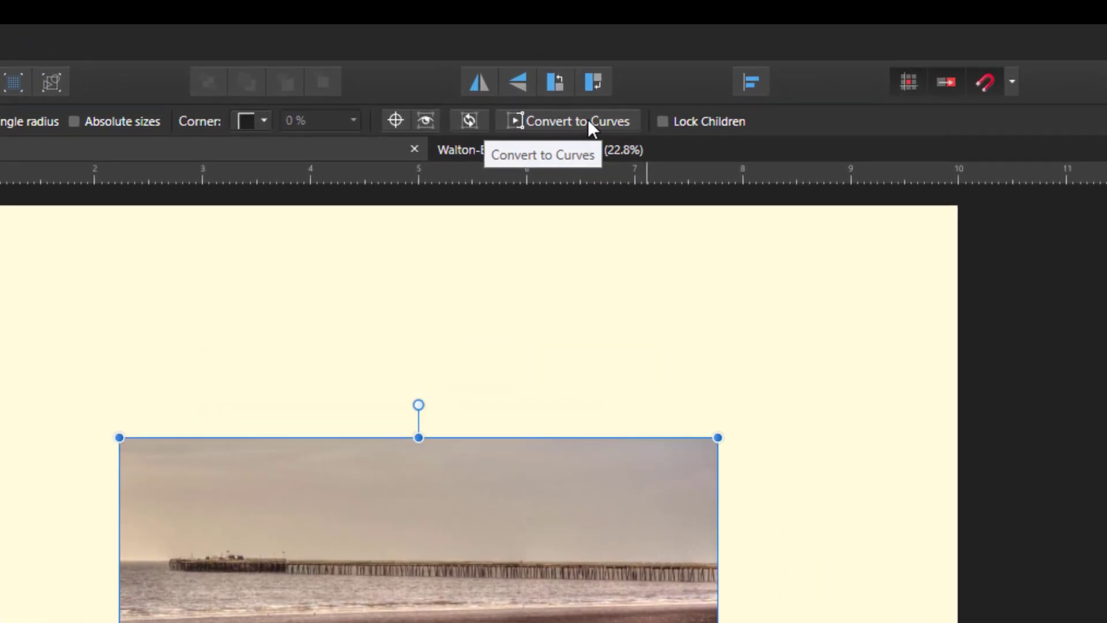
{"action": "left_click", "coordinate": [587, 120]}
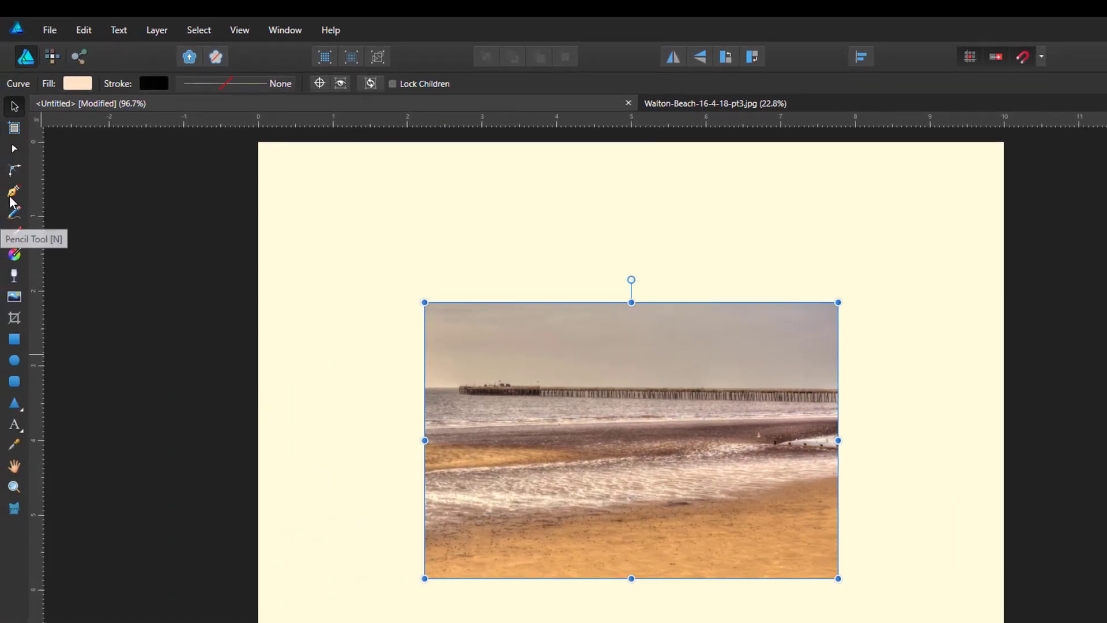
{"action": "left_click", "coordinate": [14, 149]}
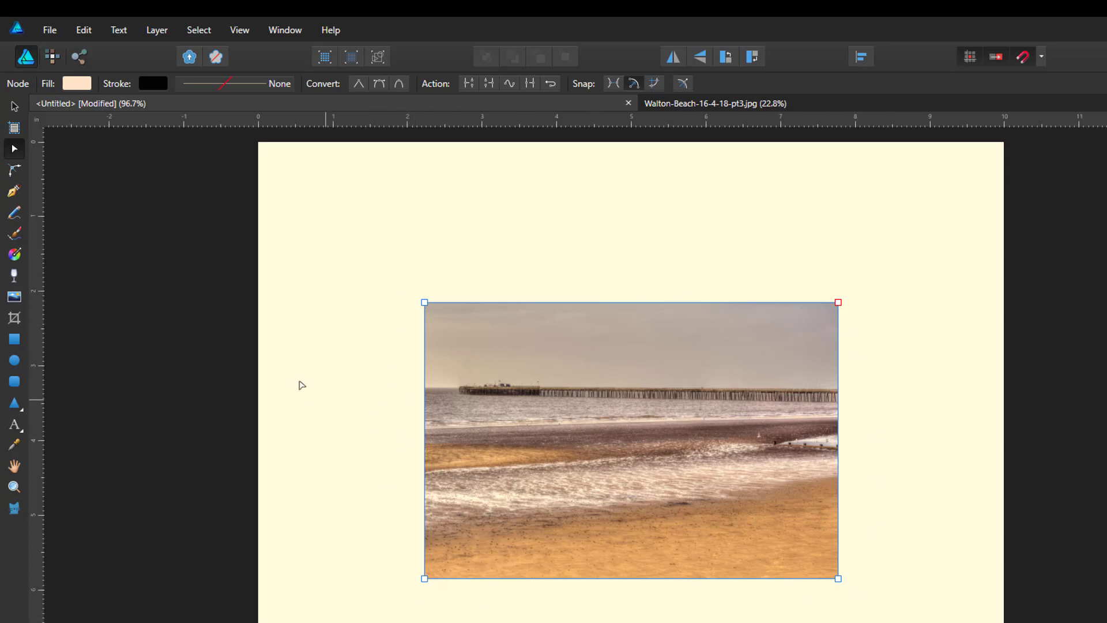
{"action": "left_click", "coordinate": [15, 171]}
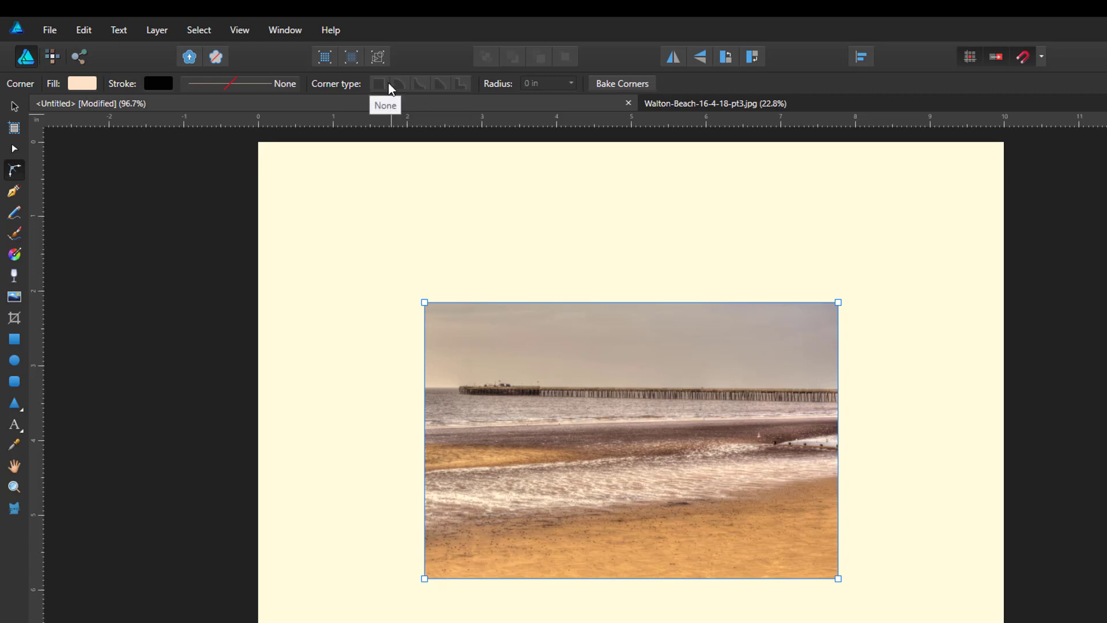
Make the upper-left corner of the photo's curve concave with a radius of about 0.504 in.
{"action": "left_click", "coordinate": [425, 304]}
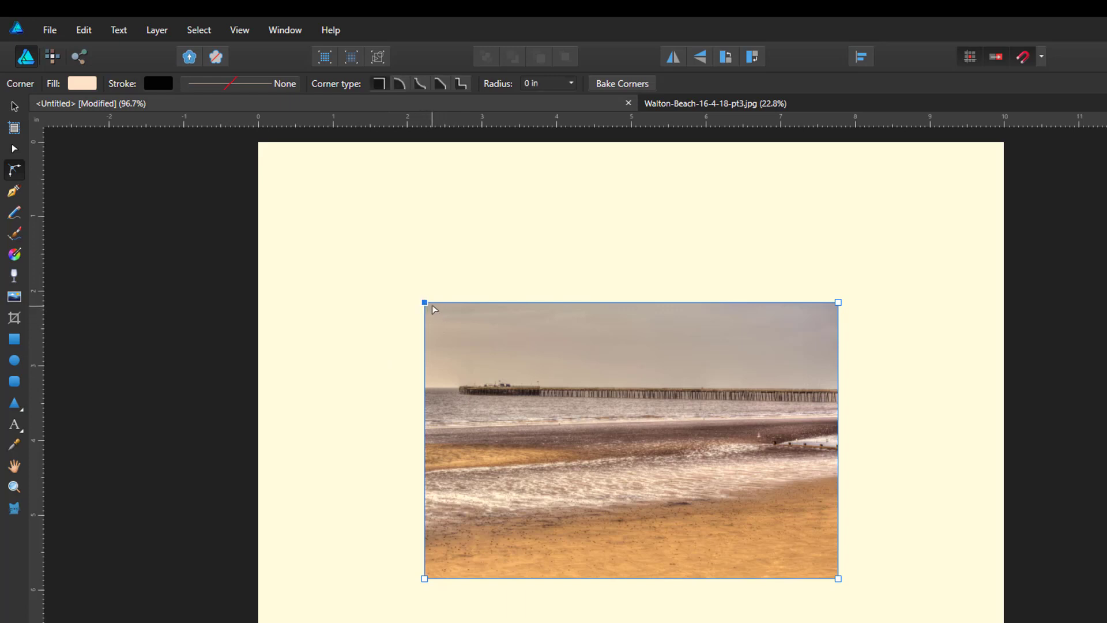
{"action": "left_click", "coordinate": [419, 84]}
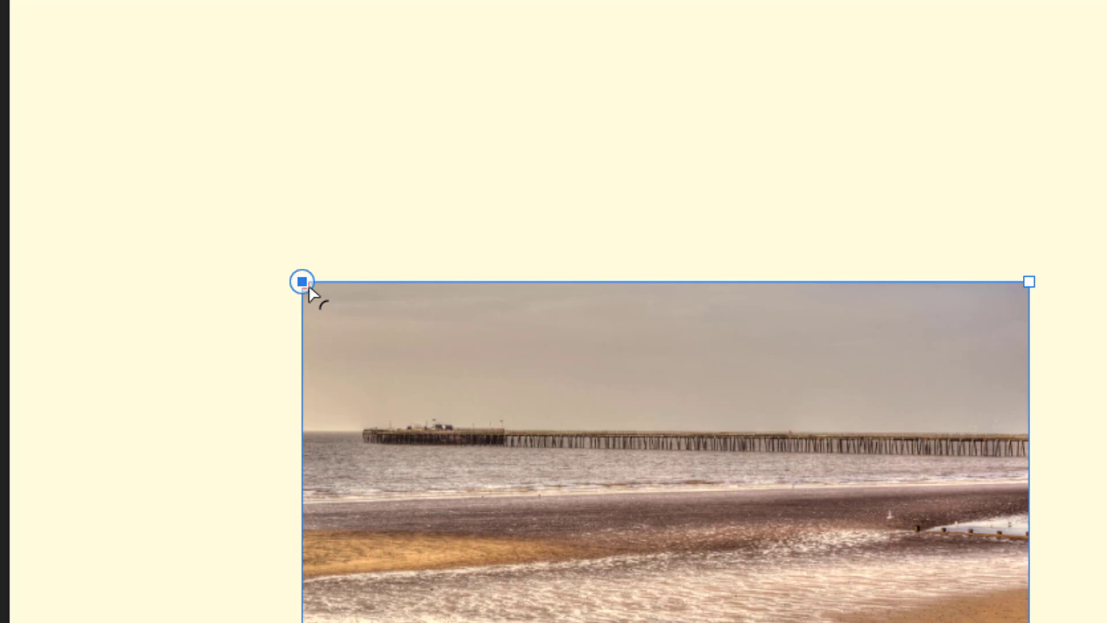
{"action": "left_click_drag", "start_coordinate": [310, 288], "coordinate": [386, 386]}
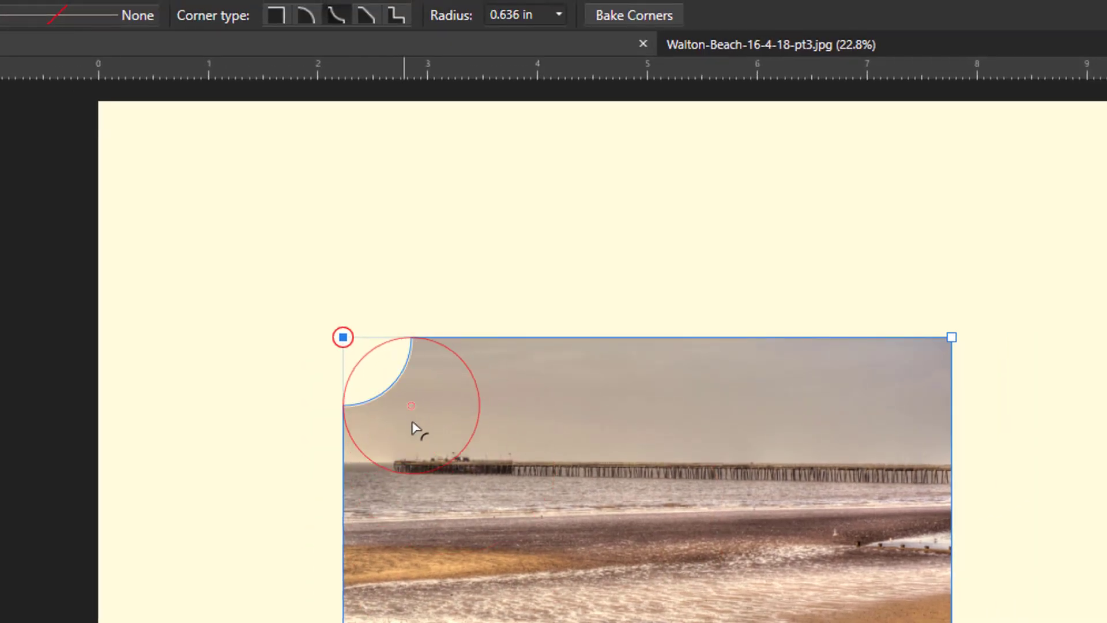
{"action": "left_click_drag", "start_coordinate": [412, 422], "coordinate": [398, 393]}
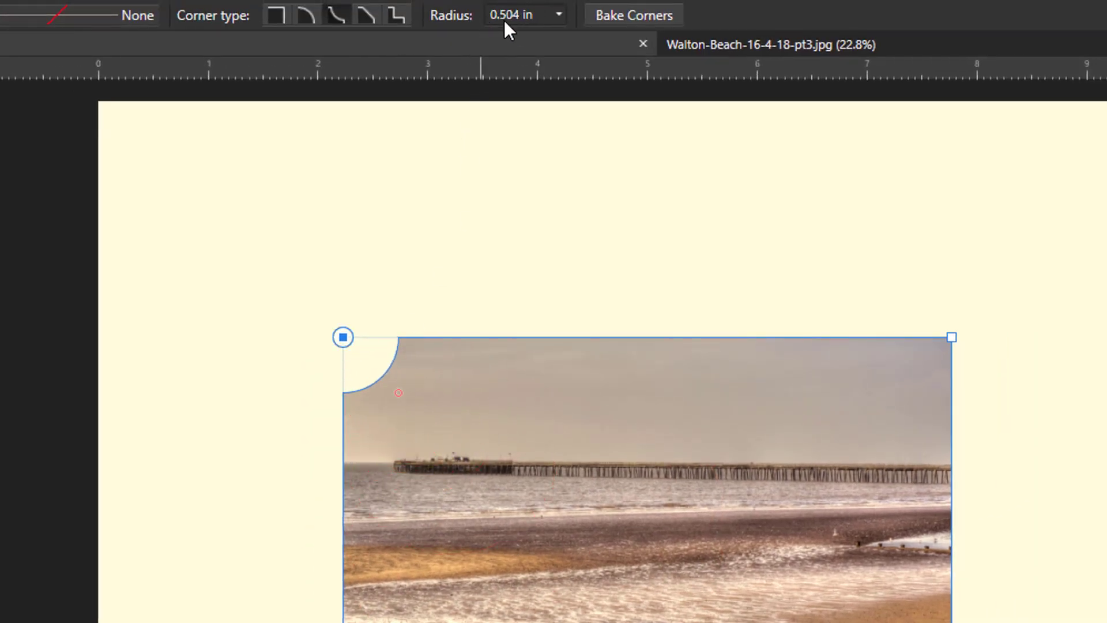
Reset the concave corner's radius to 0 in and pull it inward again to about 0.565 in.
{"action": "left_click", "coordinate": [559, 14]}
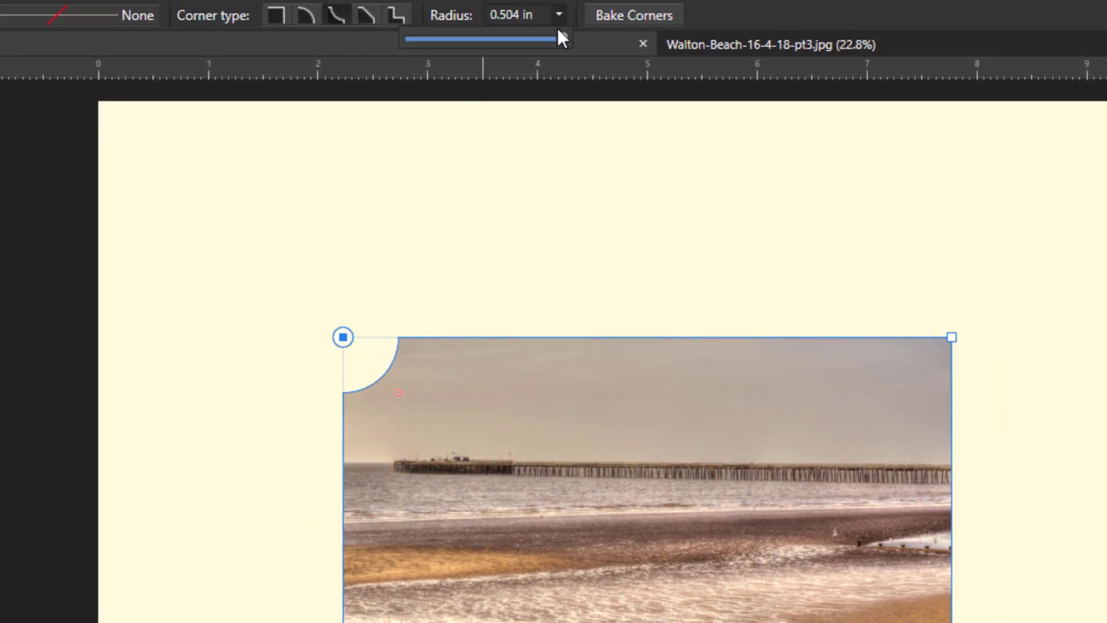
{"action": "left_click_drag", "start_coordinate": [560, 38], "coordinate": [407, 38]}
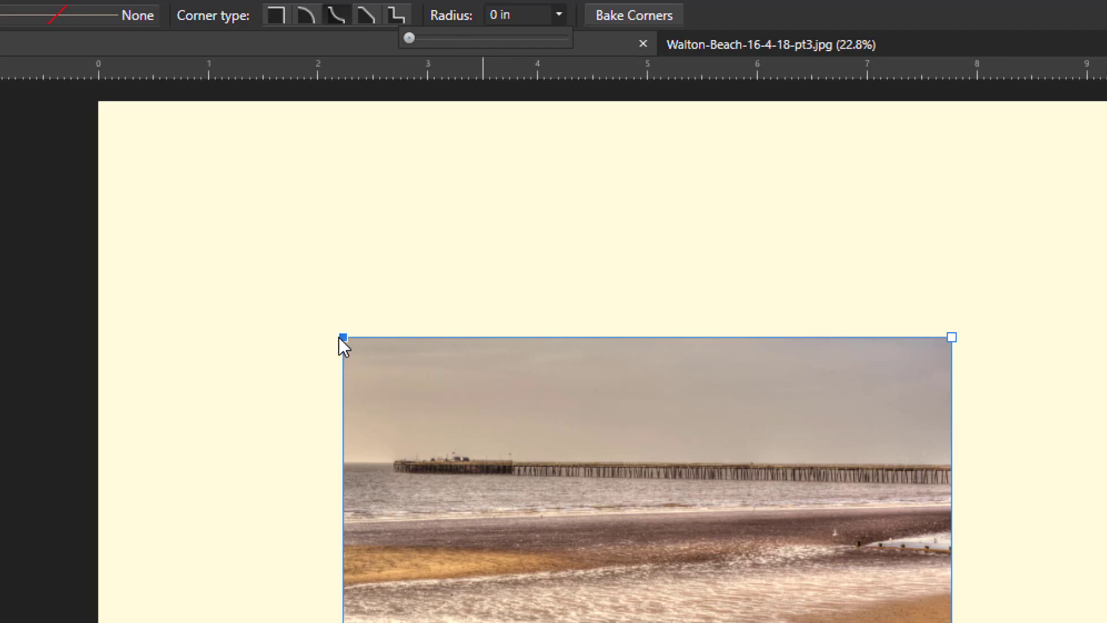
{"action": "left_click_drag", "start_coordinate": [343, 337], "coordinate": [405, 400]}
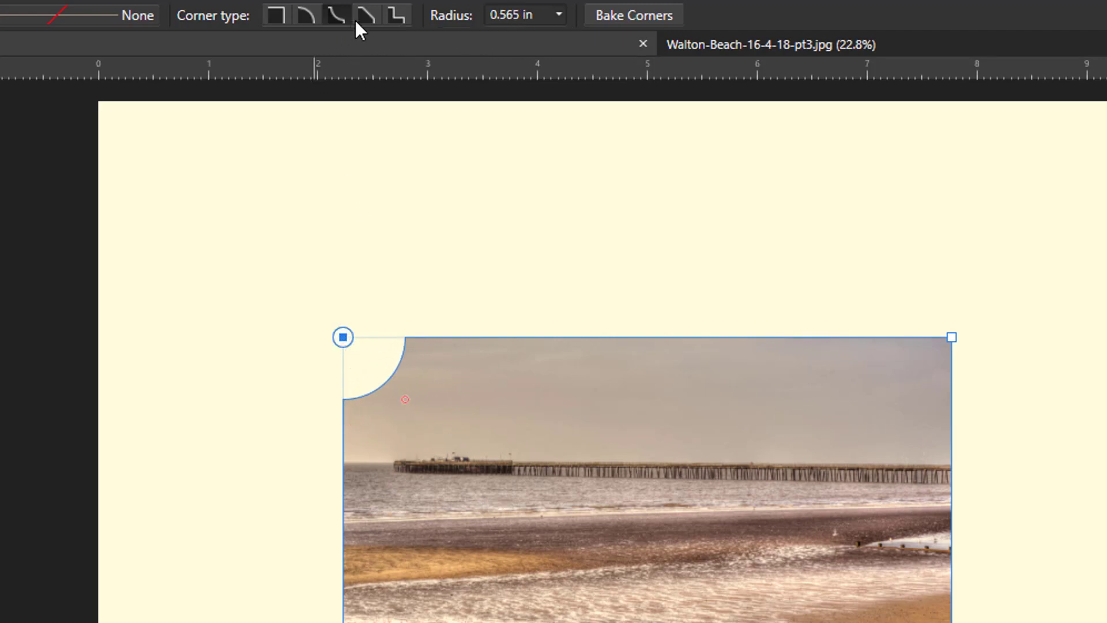
Give the upper-right corner of the photo's curve the Rounded type with a radius of about 0.686 in.
{"action": "left_click", "coordinate": [952, 339]}
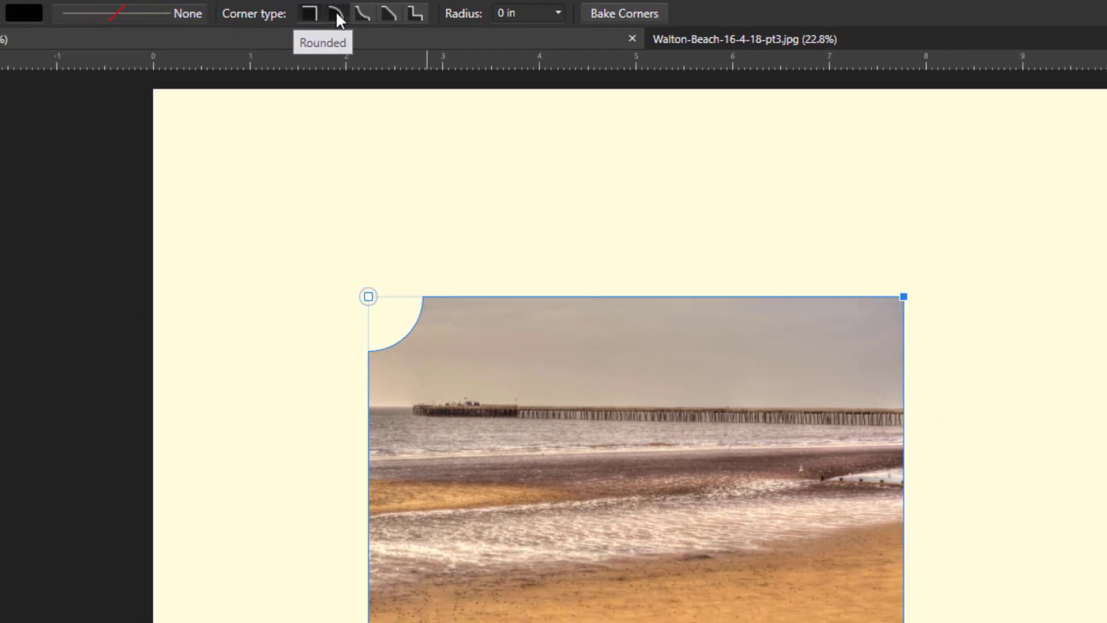
{"action": "left_click", "coordinate": [309, 15]}
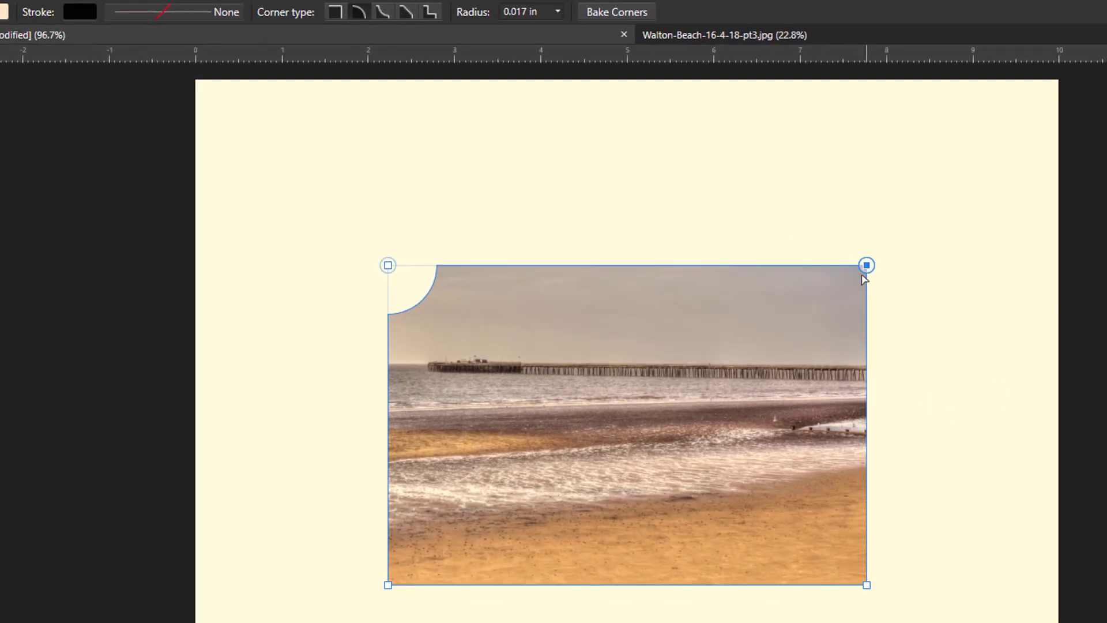
{"action": "left_click_drag", "start_coordinate": [866, 270], "coordinate": [805, 323]}
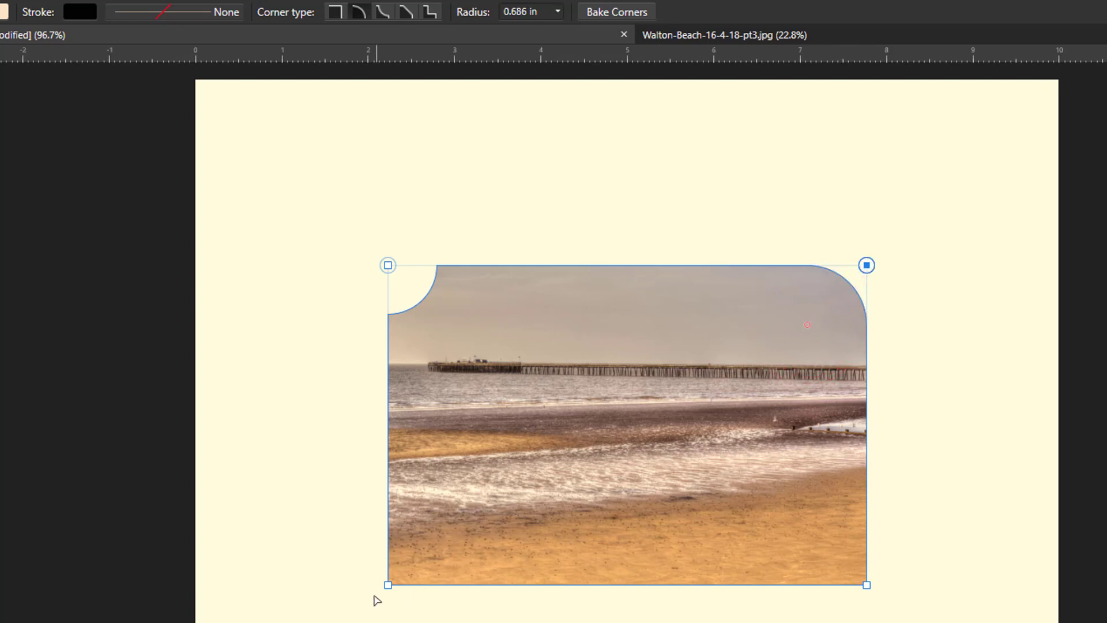
Cut the lower-left corner of the photo's curve off straight with a radius of about 0.995 in.
{"action": "left_click", "coordinate": [388, 585]}
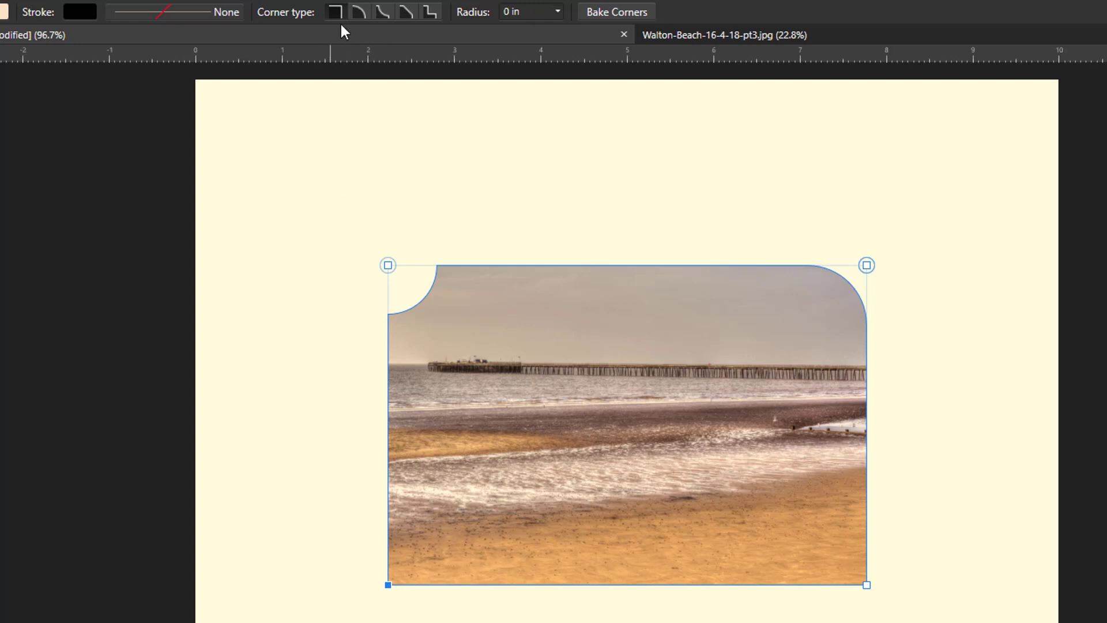
{"action": "left_click", "coordinate": [404, 11]}
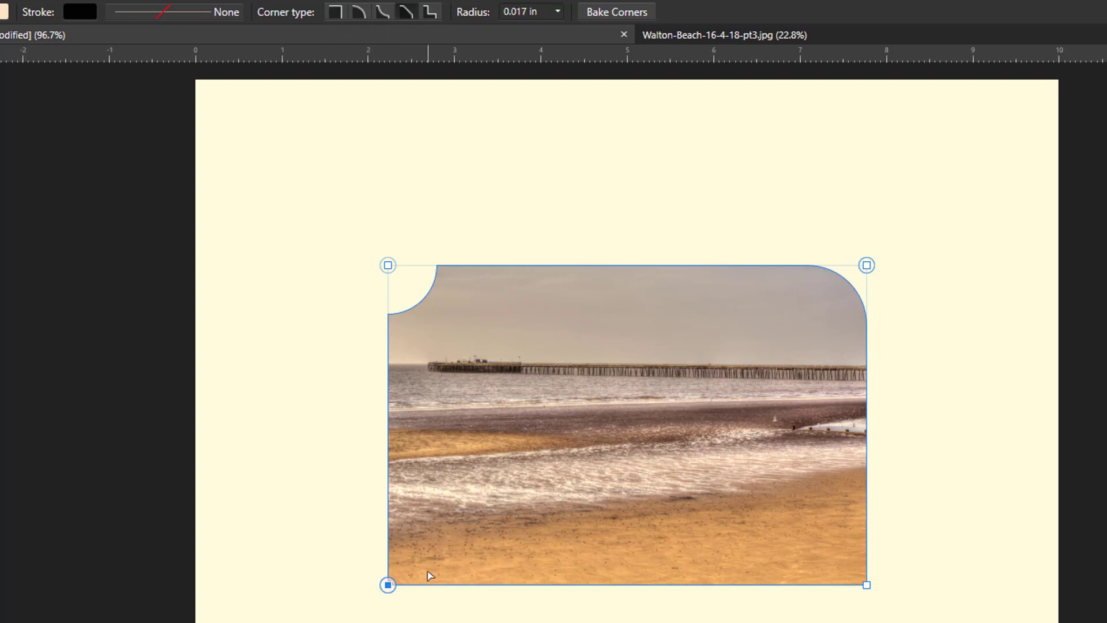
{"action": "left_click_drag", "start_coordinate": [398, 581], "coordinate": [482, 508]}
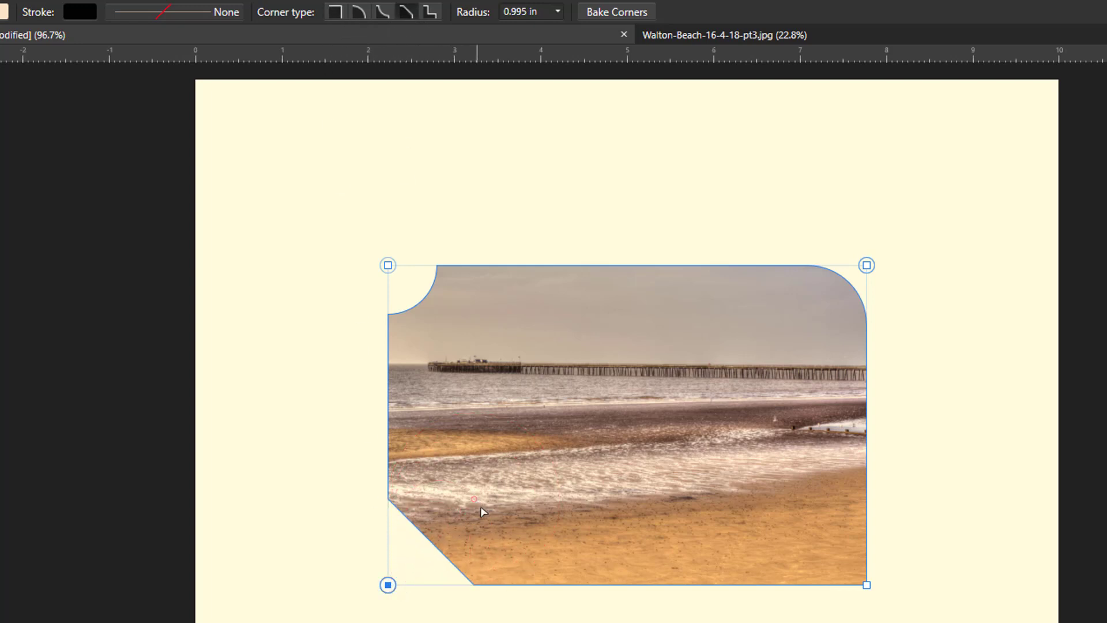
Give the lower-right corner of the photo's curve a square stepped cutout and deselect the curve.
{"action": "left_click", "coordinate": [866, 585]}
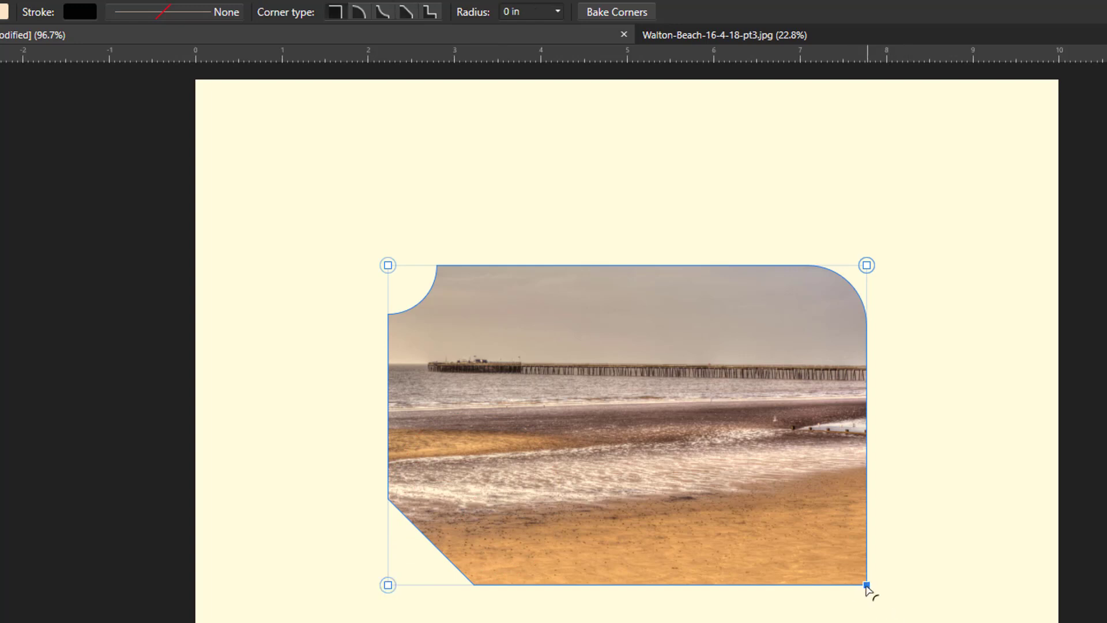
{"action": "left_click", "coordinate": [429, 11]}
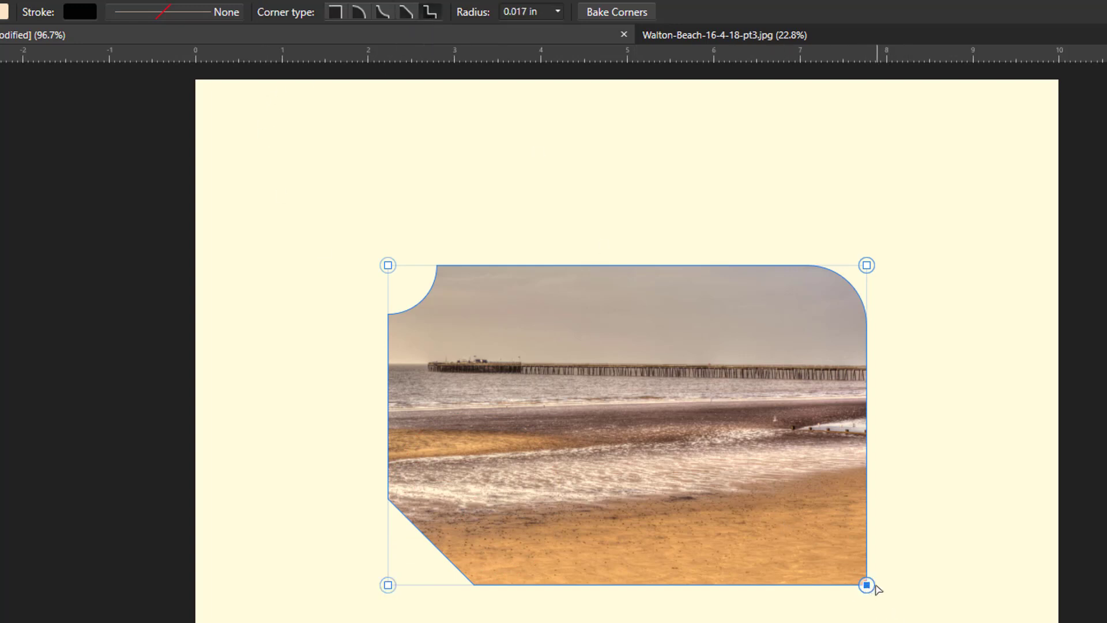
{"action": "left_click_drag", "start_coordinate": [868, 583], "coordinate": [764, 484]}
{"action": "left_click", "coordinate": [971, 499]}
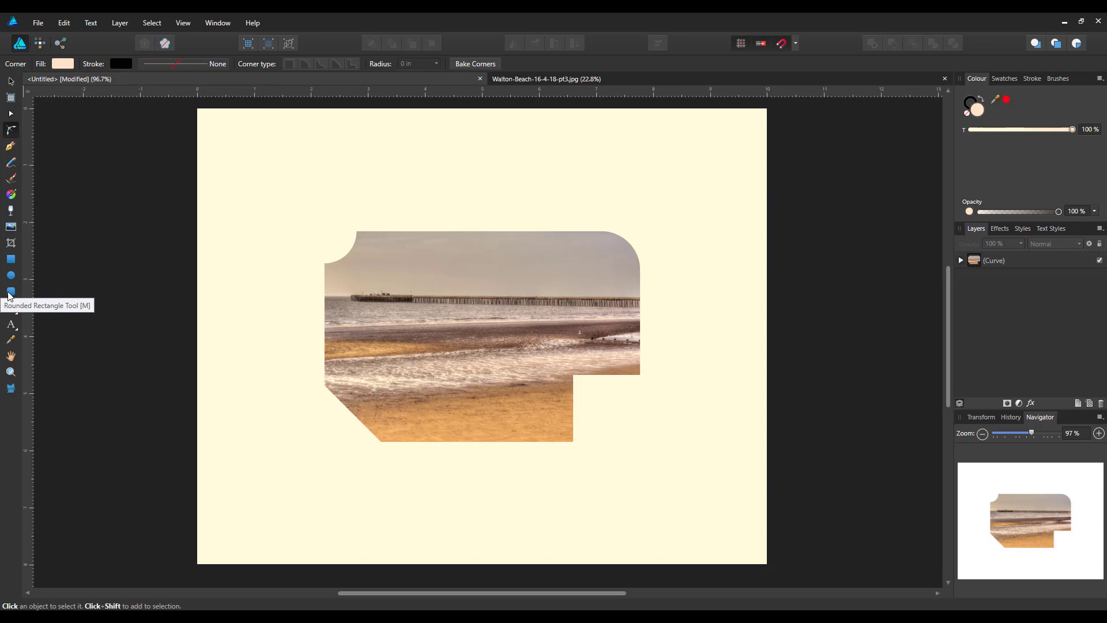
Draw a triangle about 5.9 in wide and 4.7 in high over the upper-left part of the shaped photo.
{"action": "left_click", "coordinate": [10, 291]}
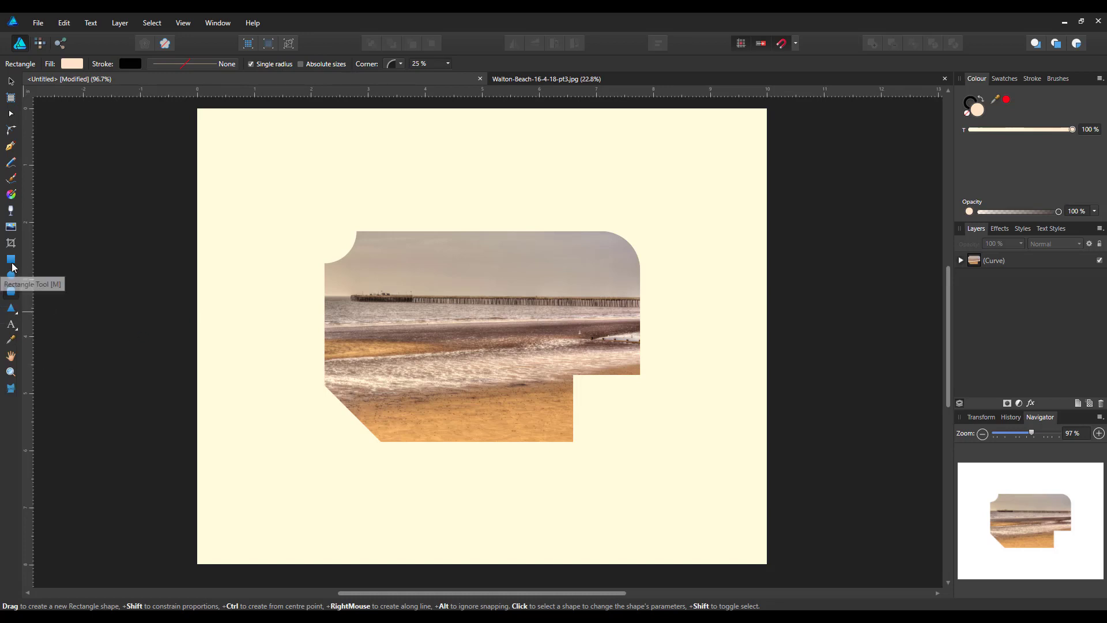
{"action": "left_click", "coordinate": [11, 308]}
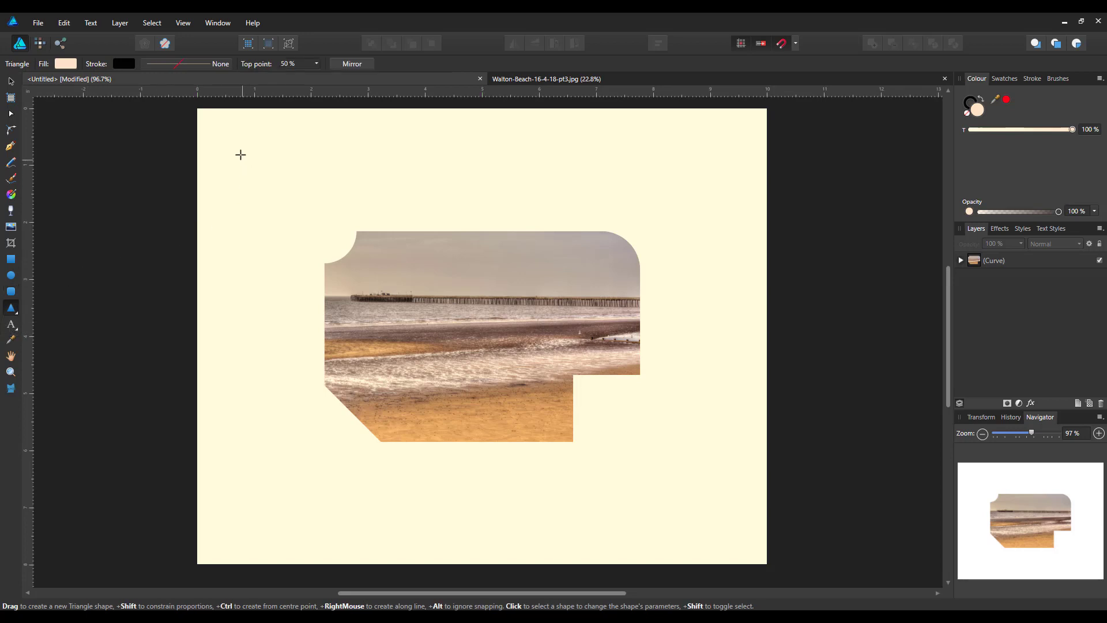
{"action": "left_click_drag", "start_coordinate": [240, 149], "coordinate": [574, 419]}
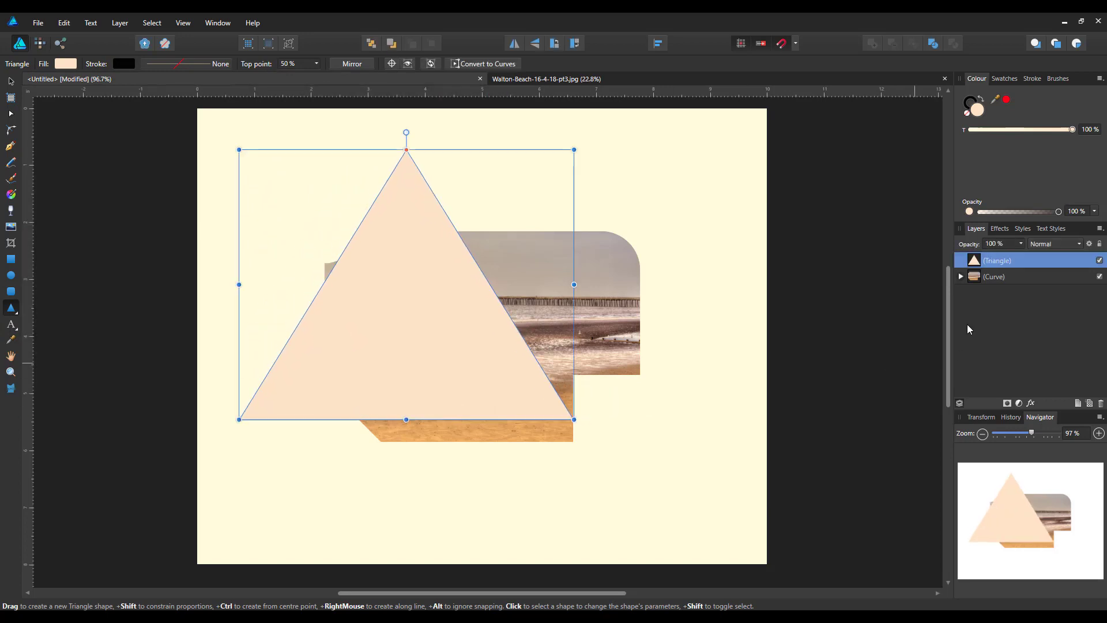
Hide the Curve layer containing the shaped beach photo and delete it.
{"action": "left_click", "coordinate": [1033, 277]}
{"action": "left_click", "coordinate": [1100, 277]}
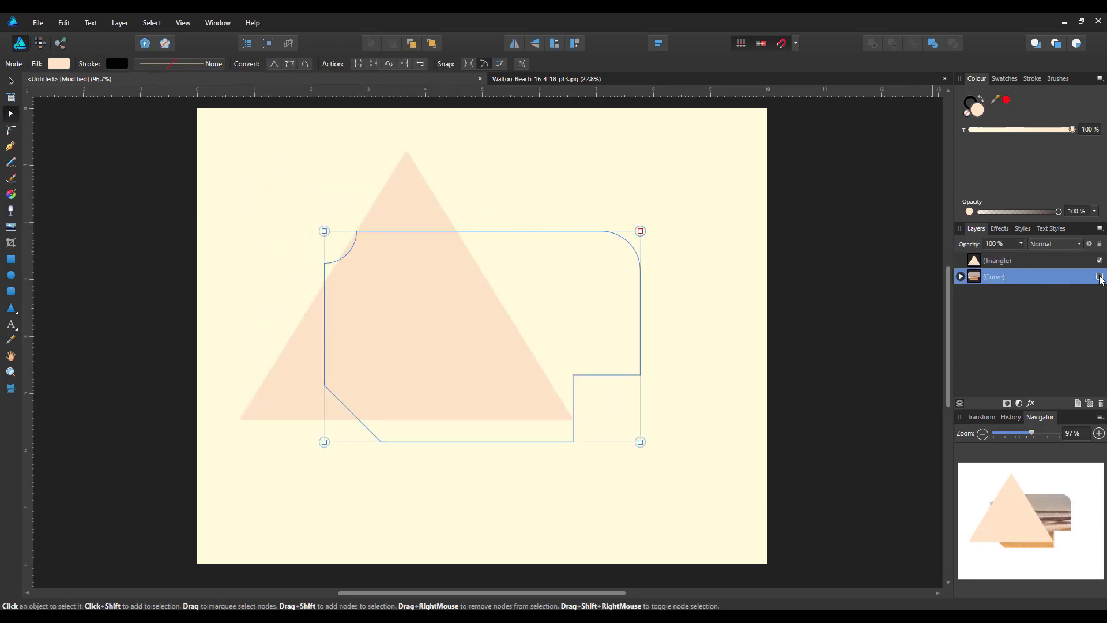
{"action": "right_click", "coordinate": [1001, 276]}
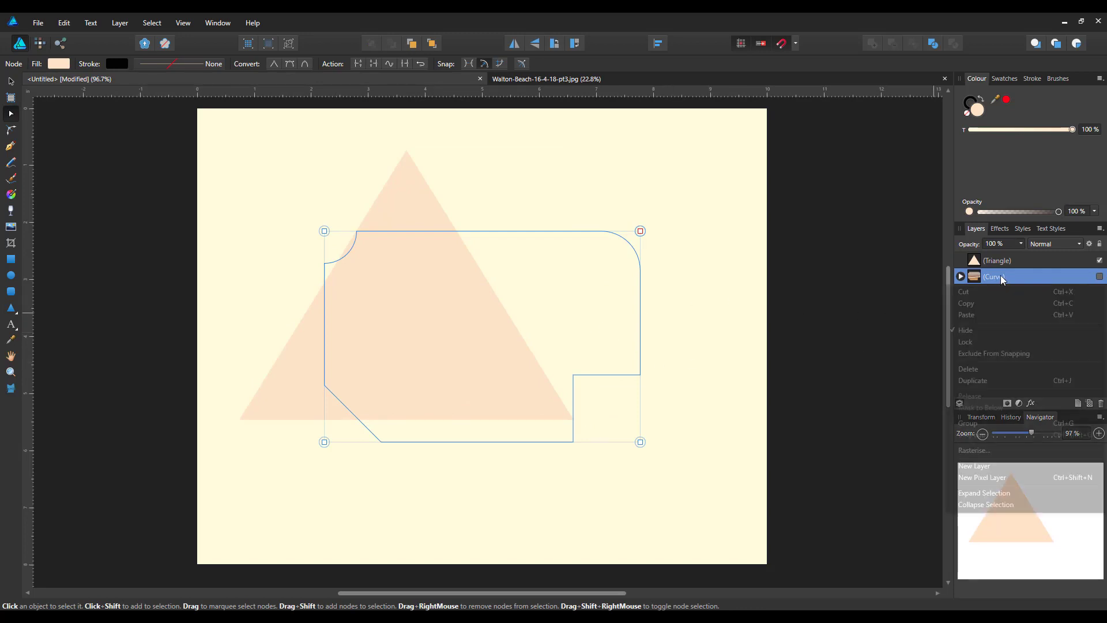
{"action": "left_click", "coordinate": [974, 369]}
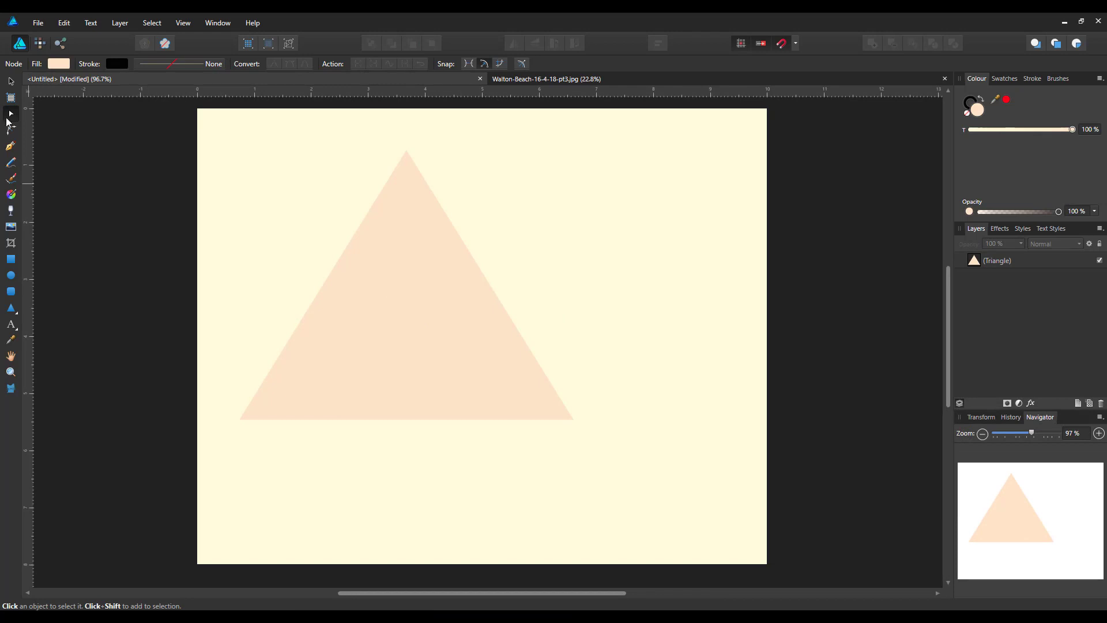
Move the triangle to the centre of the page.
{"action": "left_click", "coordinate": [11, 81]}
{"action": "left_click", "coordinate": [429, 326]}
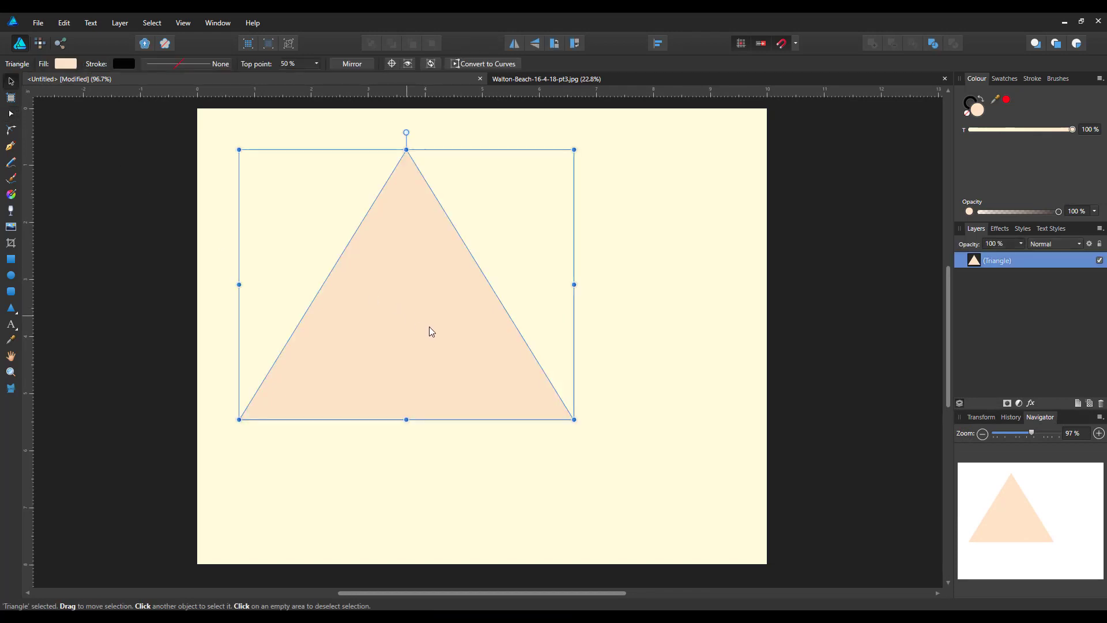
{"action": "left_click_drag", "start_coordinate": [429, 326], "coordinate": [486, 352]}
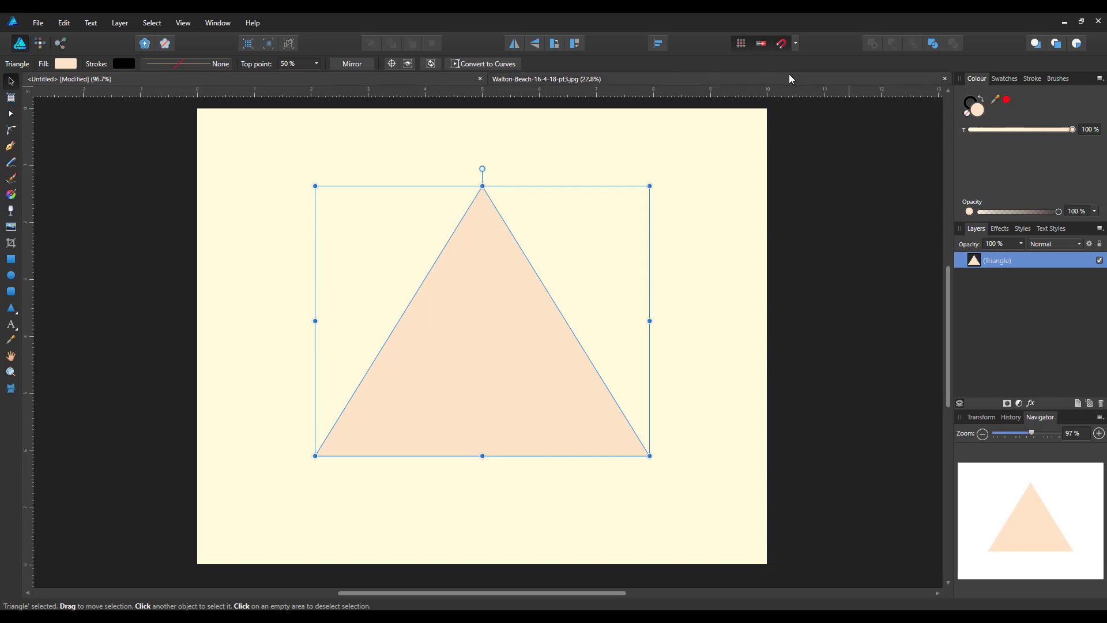
Paste the beach photo, scale it down proportionally to about 8.2 in wide, and place it over the triangle.
{"action": "left_click", "coordinate": [59, 26]}
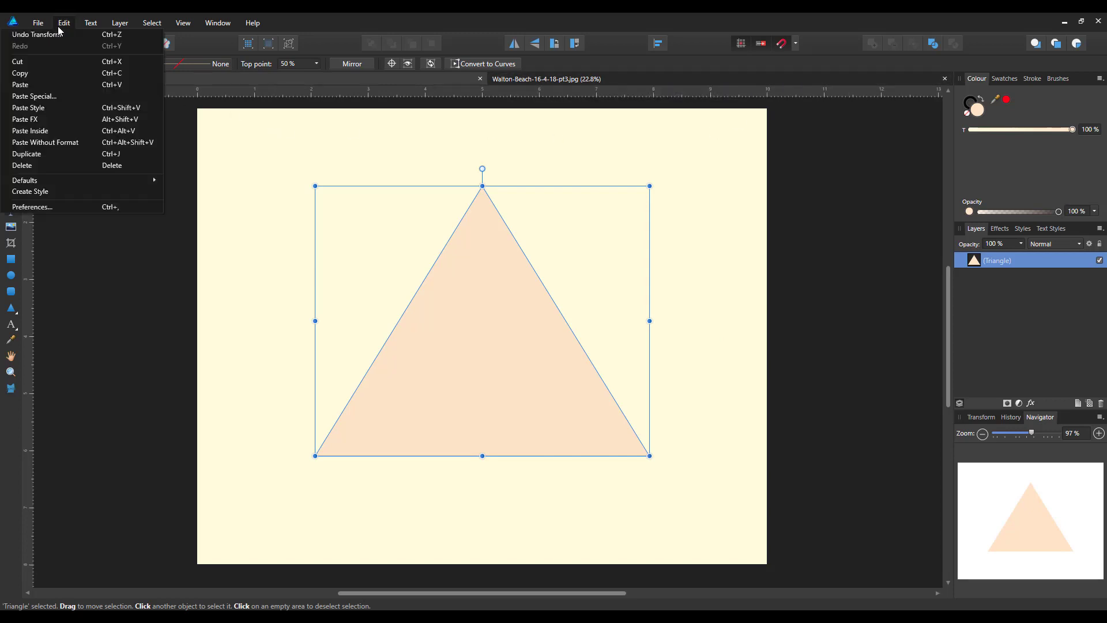
{"action": "left_click", "coordinate": [29, 91]}
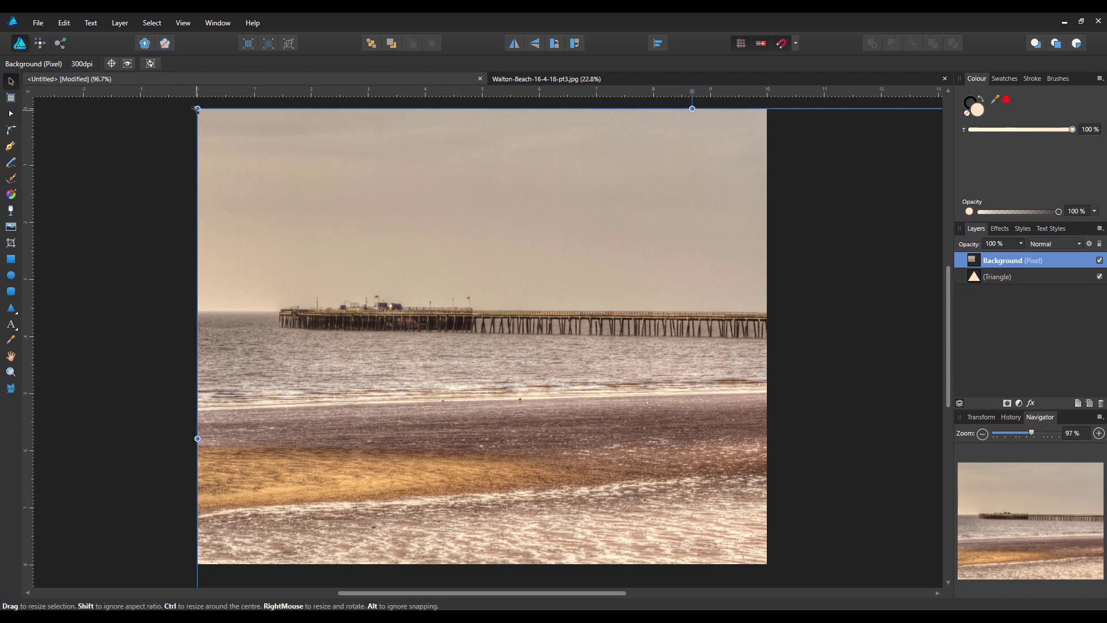
{"action": "left_click_drag", "start_coordinate": [197, 108], "coordinate": [422, 339]}
{"action": "left_click_drag", "start_coordinate": [607, 475], "coordinate": [425, 387]}
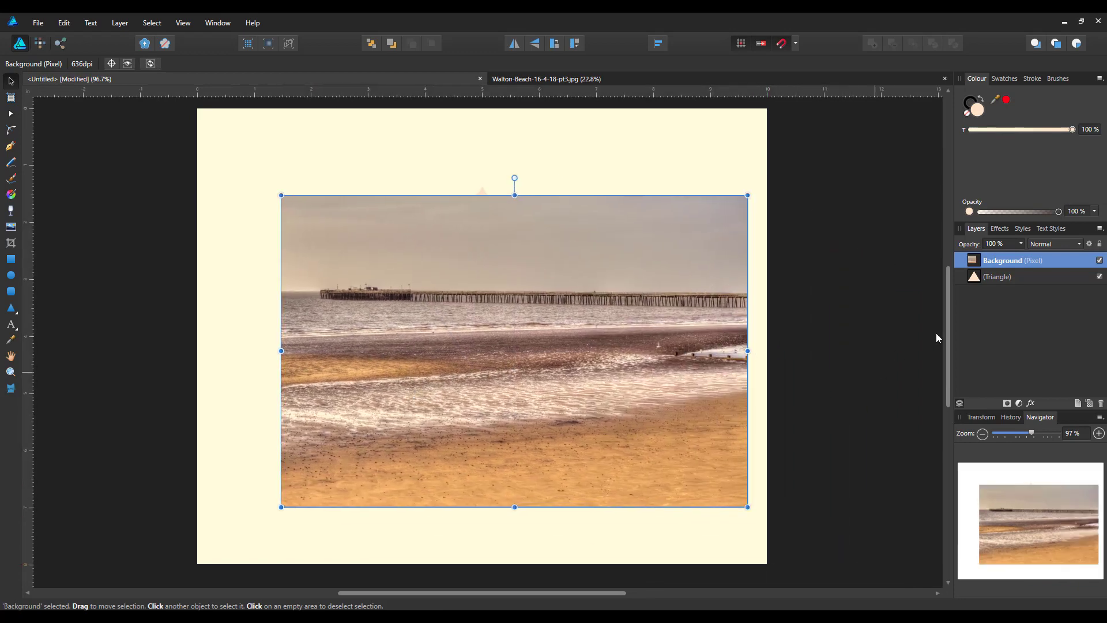
Clip the Background layer inside the triangle and scale the nested photo down around its centre to about 6.2 in wide.
{"action": "left_click_drag", "start_coordinate": [1037, 259], "coordinate": [1043, 279]}
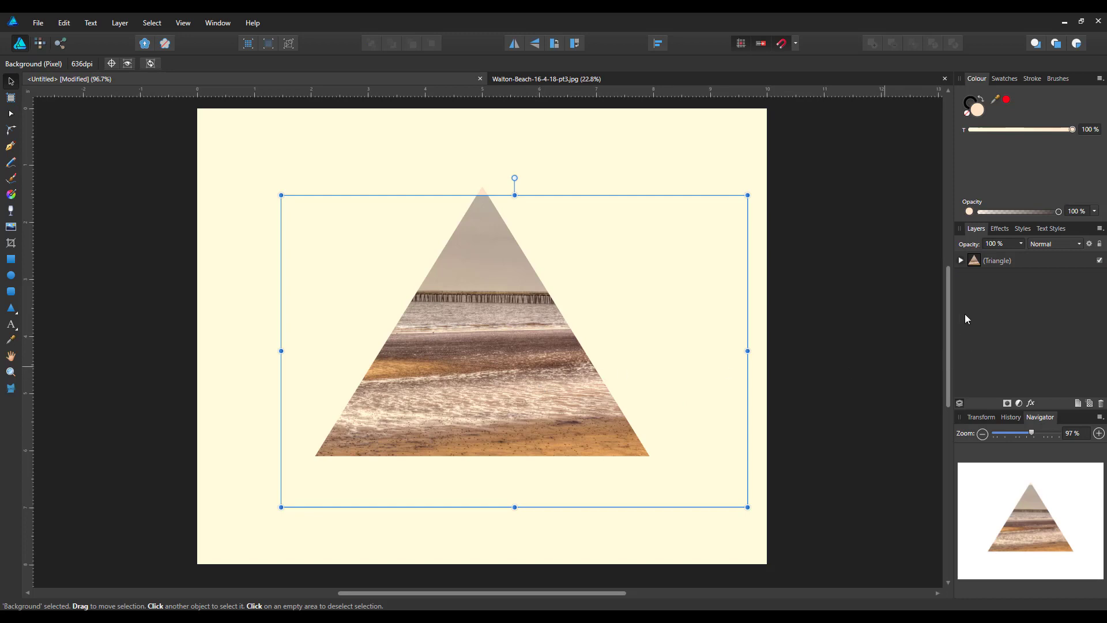
{"action": "left_click", "coordinate": [961, 260]}
{"action": "double_click", "coordinate": [1003, 277]}
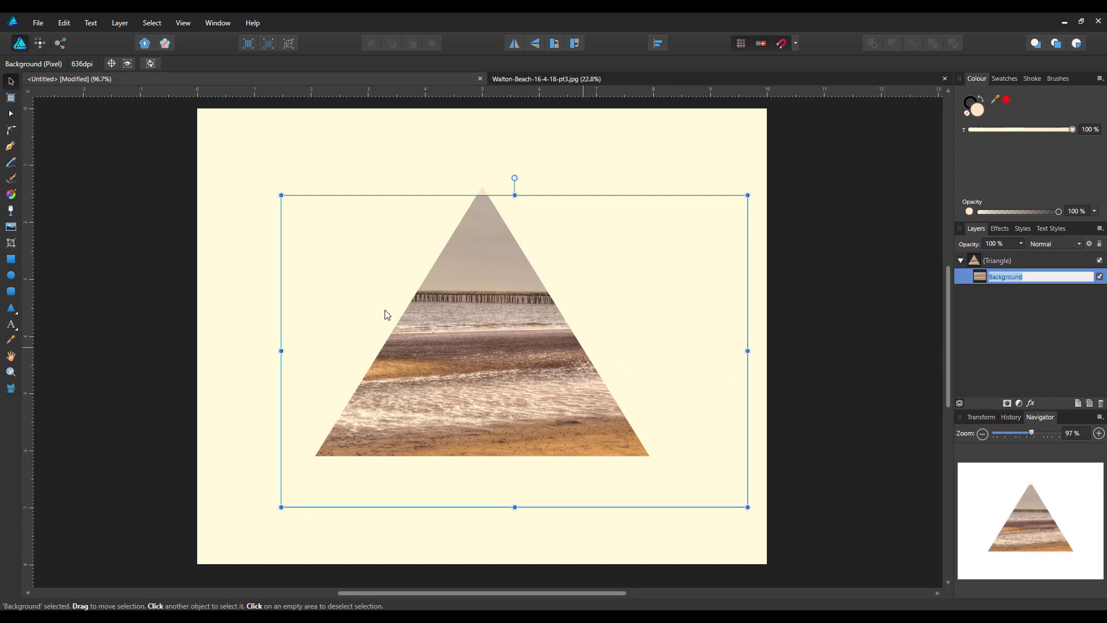
{"action": "left_click_drag", "start_coordinate": [280, 196], "coordinate": [329, 280]}
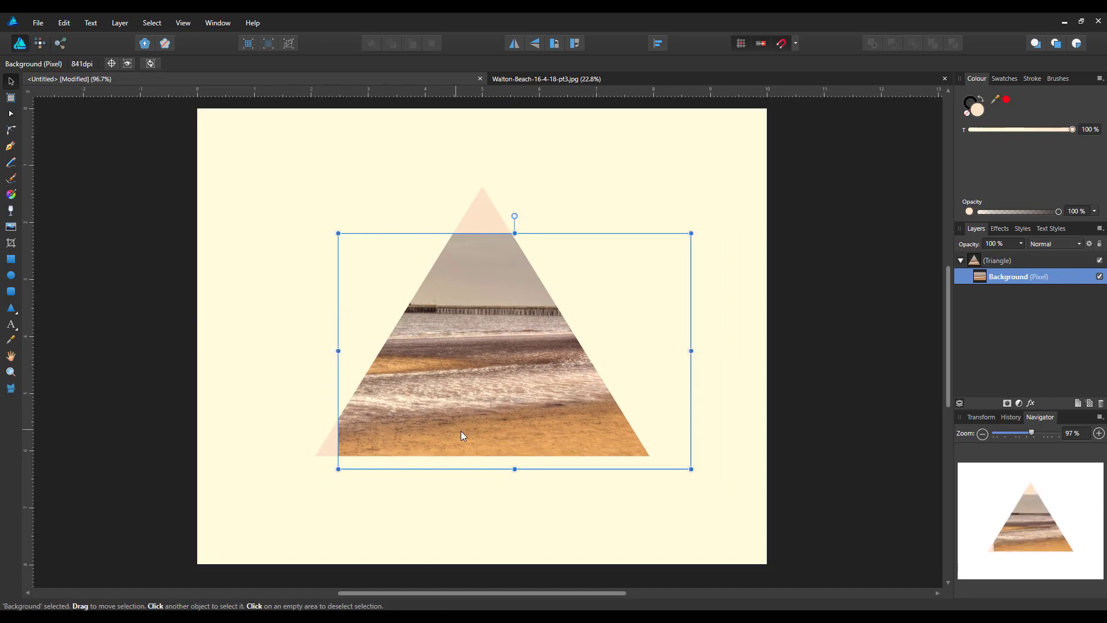
Reposition the nested beach photo and stretch its top and bottom edges until it completely covers the triangle.
{"action": "left_click_drag", "start_coordinate": [462, 436], "coordinate": [423, 425]}
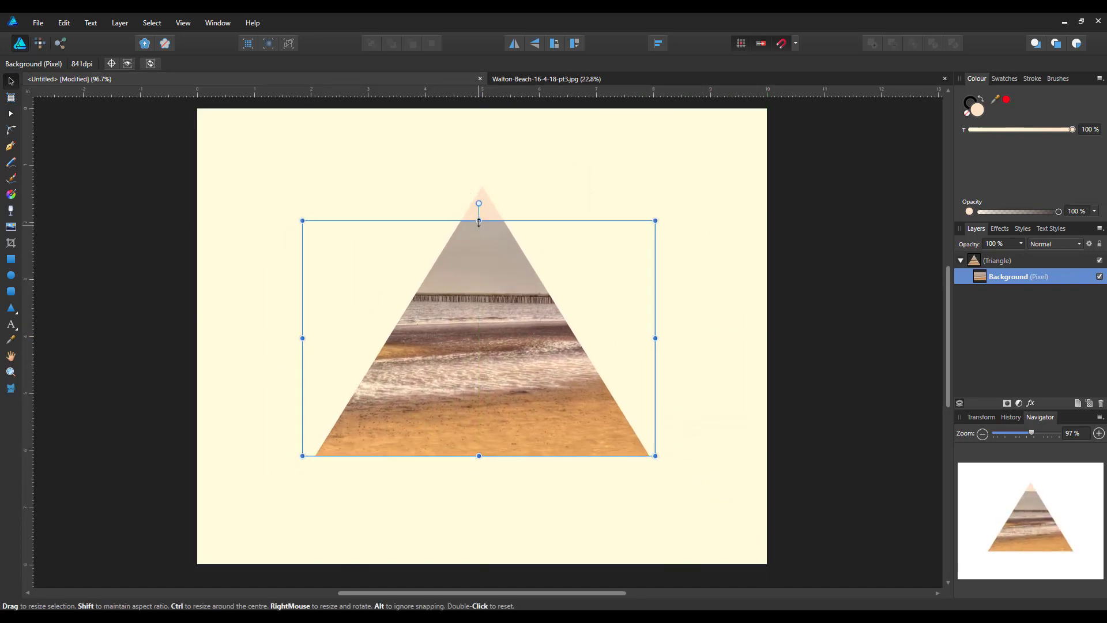
{"action": "left_click_drag", "start_coordinate": [478, 222], "coordinate": [478, 185]}
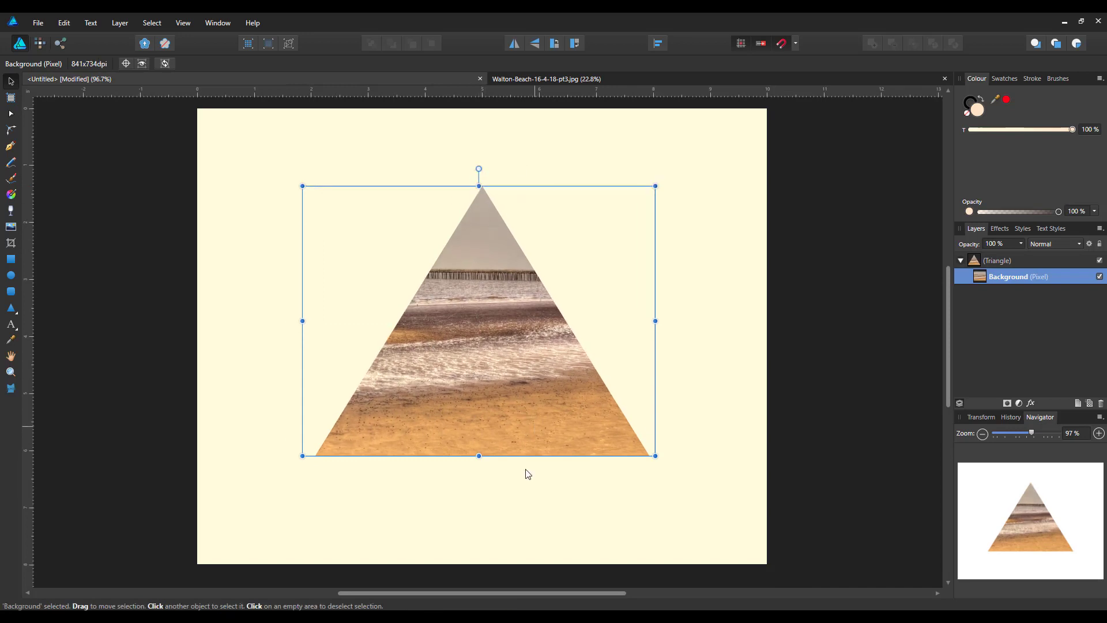
{"action": "left_click_drag", "start_coordinate": [479, 455], "coordinate": [479, 462]}
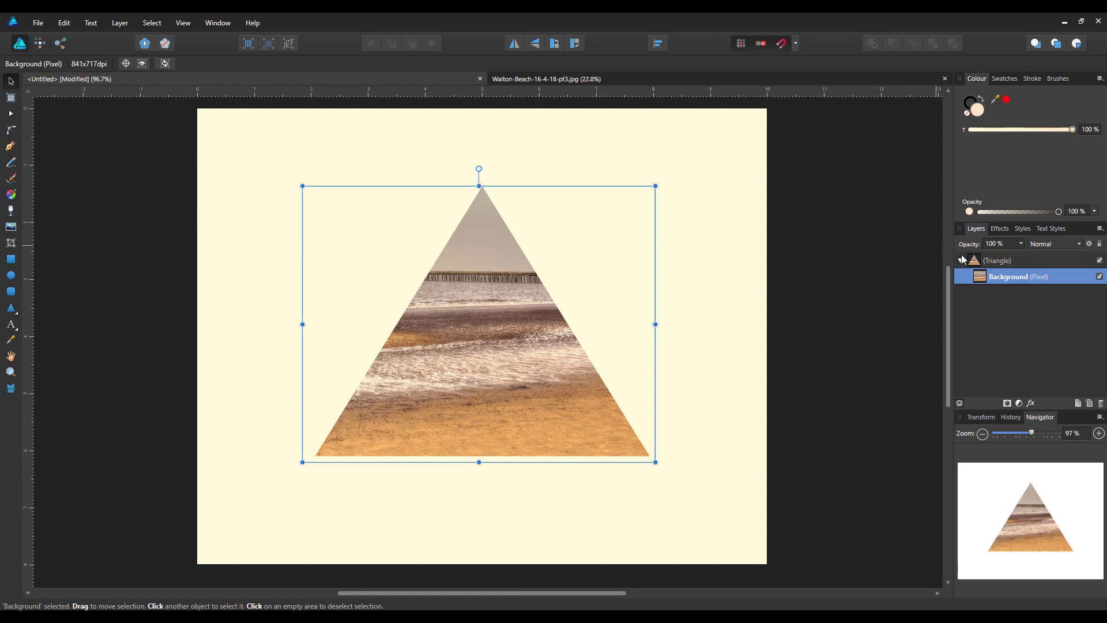
Collapse the Triangle layer and convert the triangle to curves.
{"action": "left_click", "coordinate": [1019, 260]}
{"action": "left_click", "coordinate": [961, 260]}
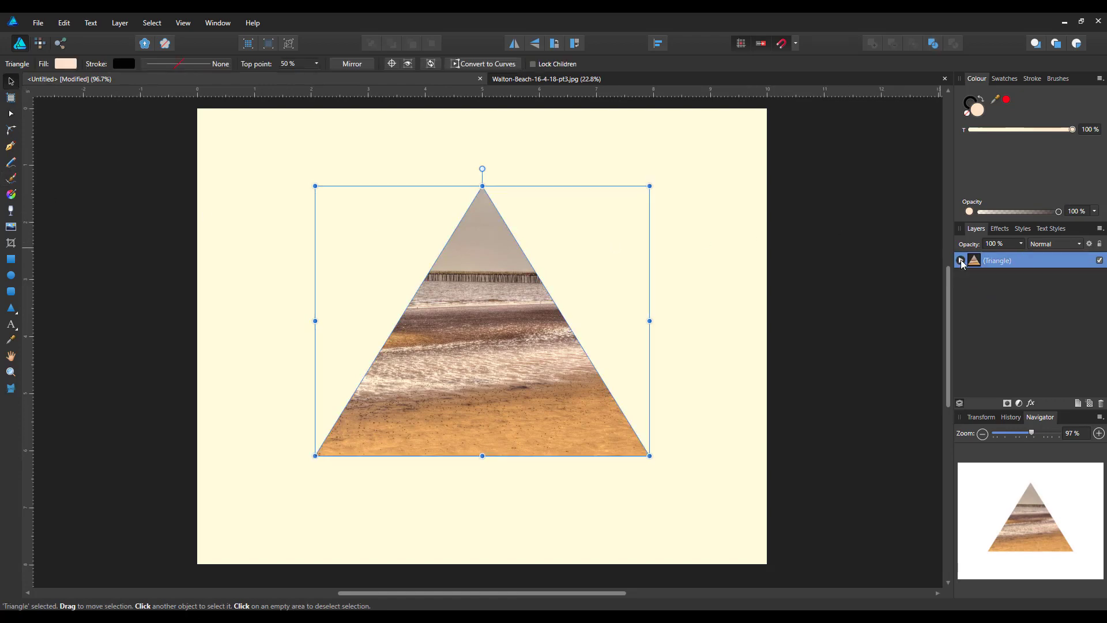
{"action": "left_click", "coordinate": [495, 63]}
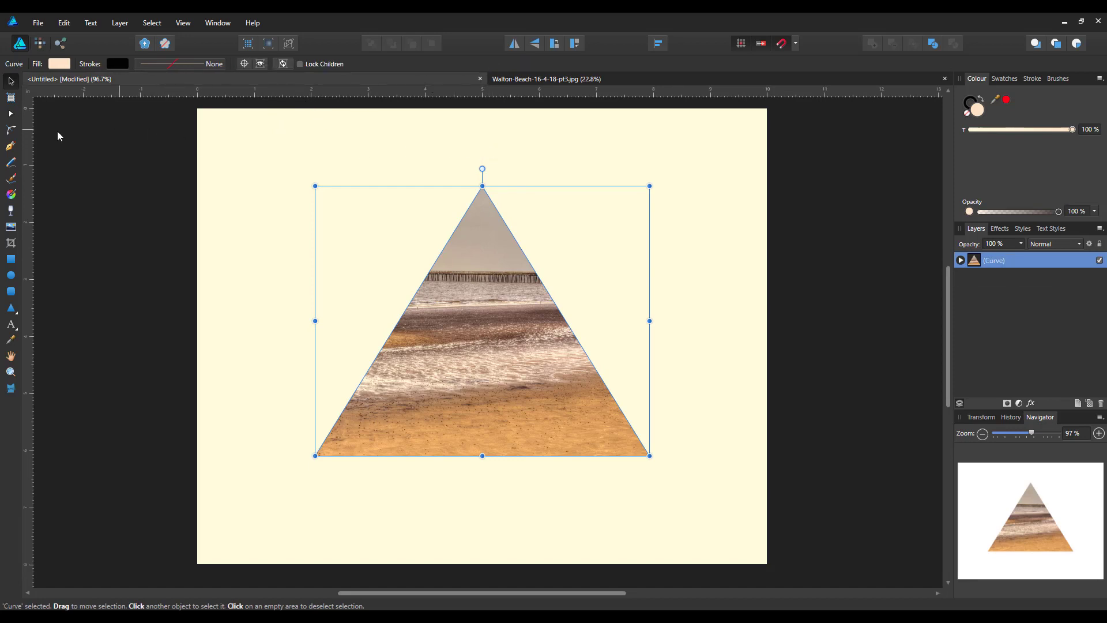
With the Corner tool, give the triangle's apex a concave corner with a radius of about 1.32 in.
{"action": "left_click", "coordinate": [11, 131]}
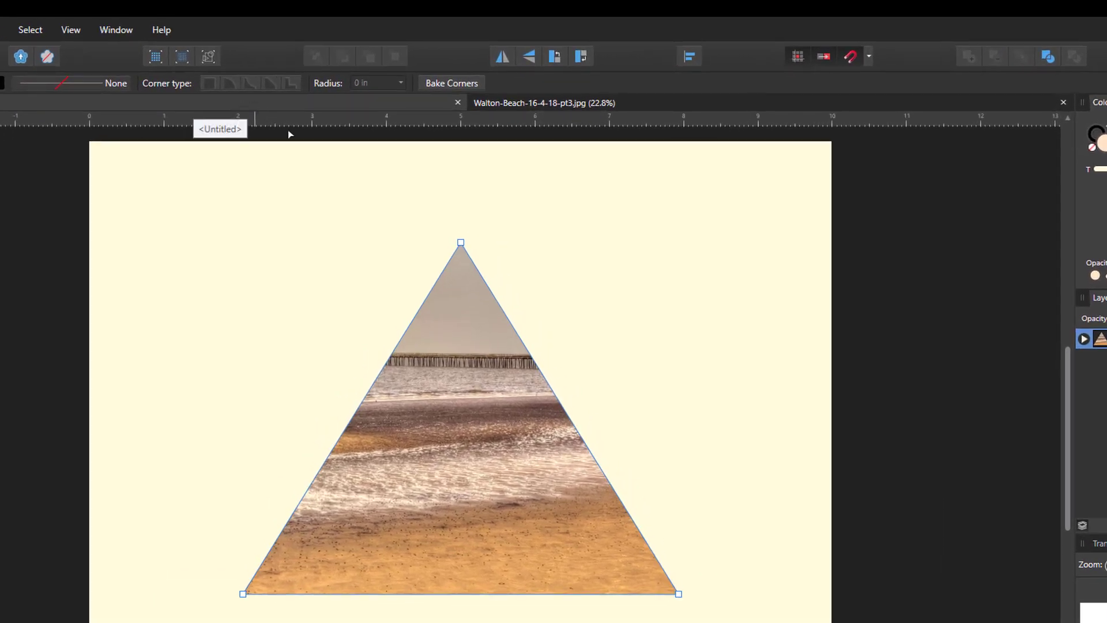
{"action": "left_click", "coordinate": [461, 243]}
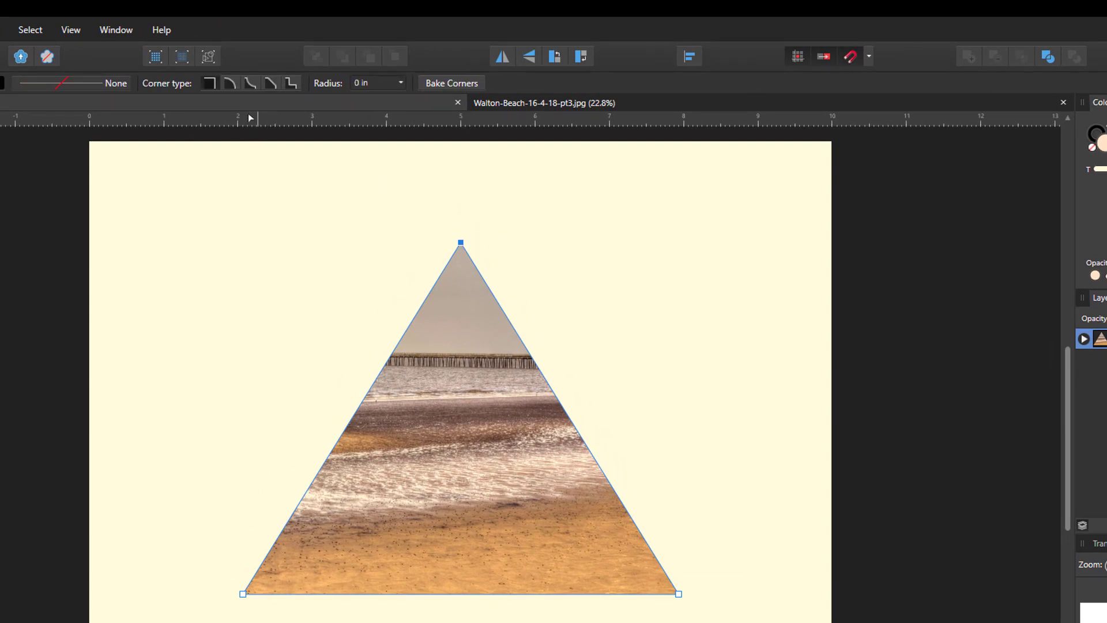
{"action": "left_click", "coordinate": [250, 83]}
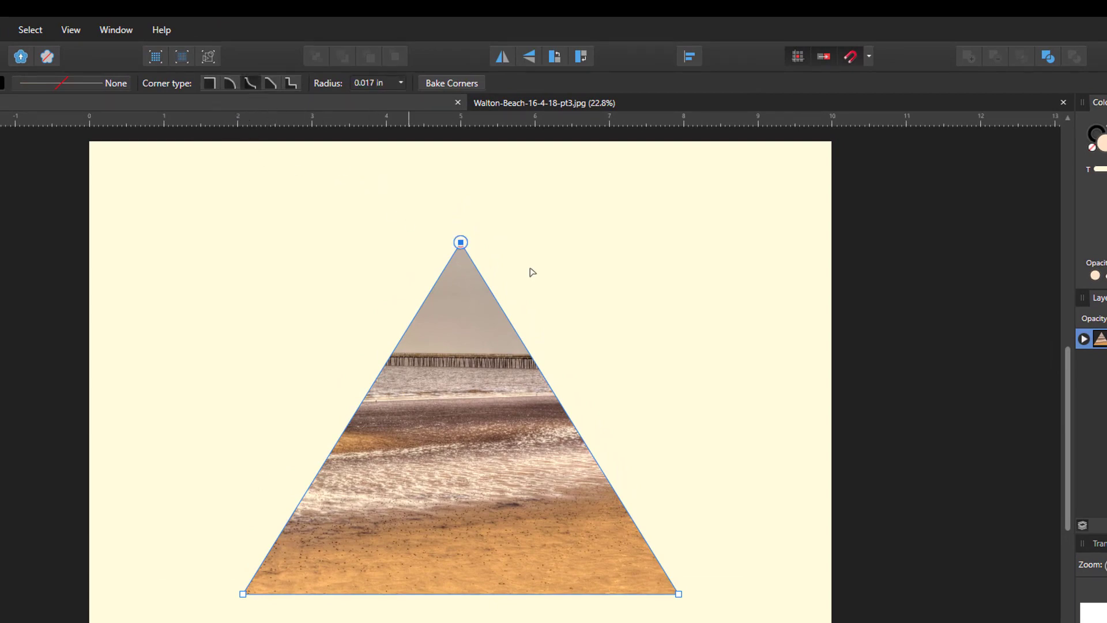
{"action": "left_click_drag", "start_coordinate": [466, 248], "coordinate": [469, 438]}
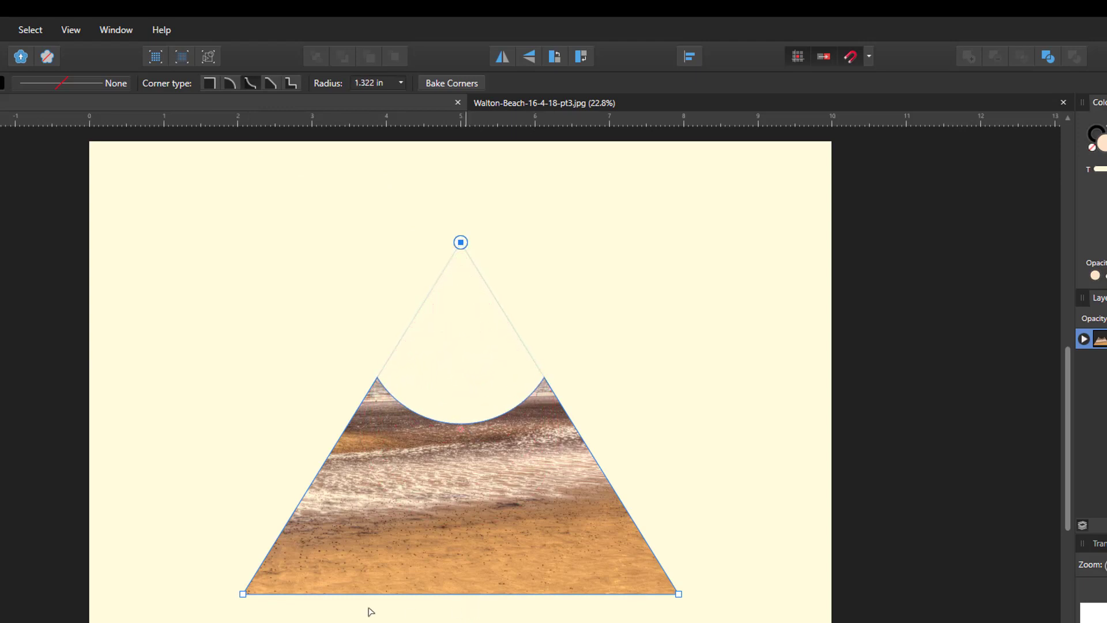
Round the triangle's bottom-left corner to about 0.81 in and its bottom-right corner to about 0.76 in, leaving the shape deselected.
{"action": "left_click", "coordinate": [243, 594]}
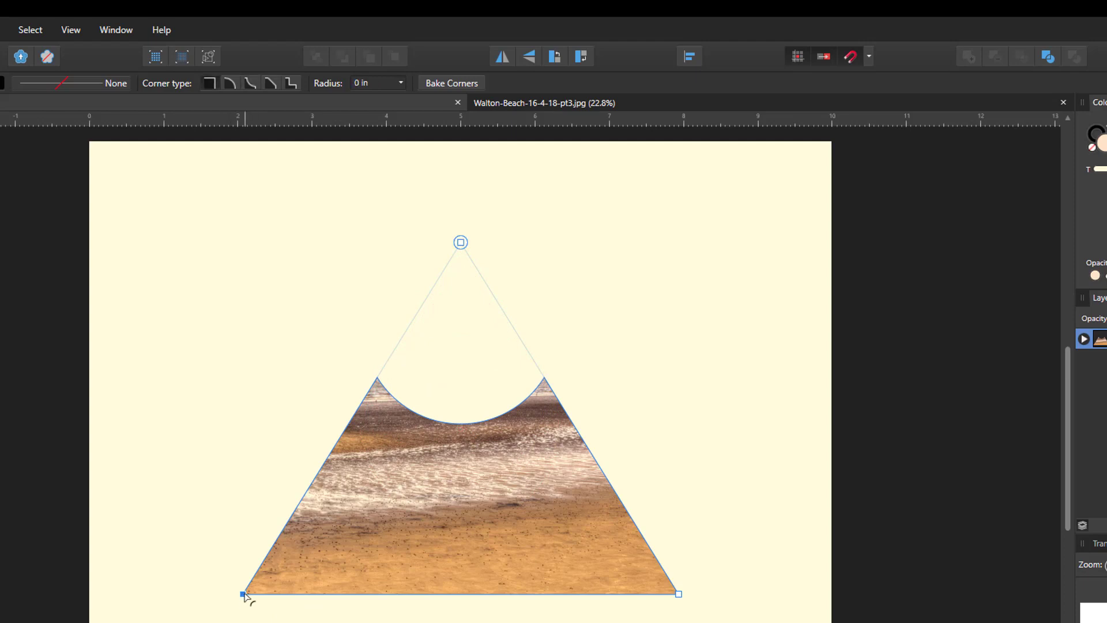
{"action": "left_click_drag", "start_coordinate": [244, 596], "coordinate": [369, 553]}
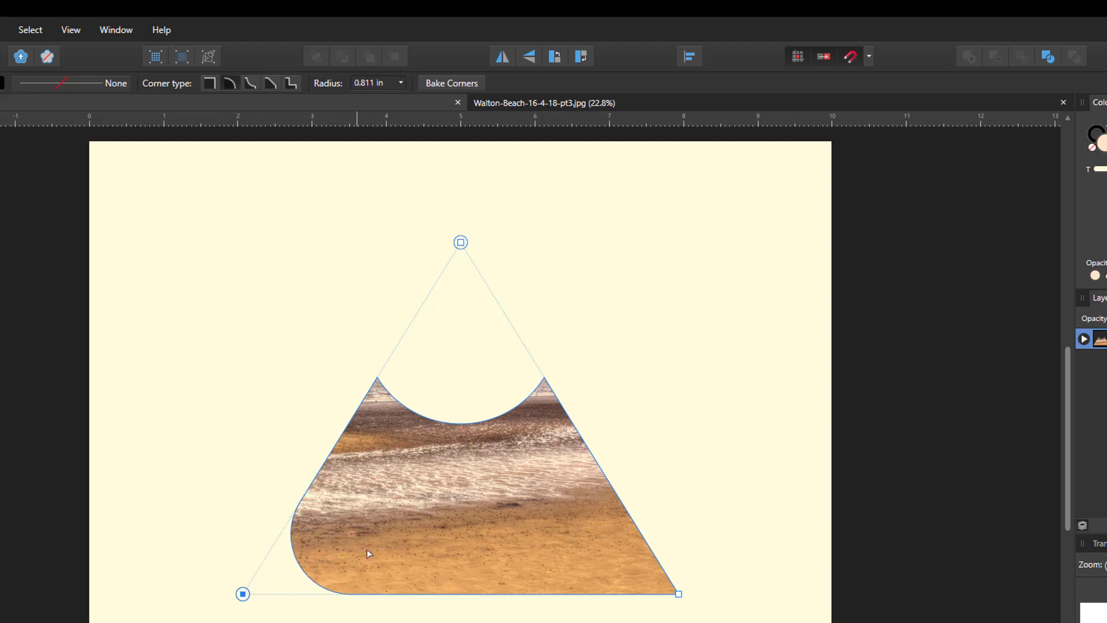
{"action": "left_click", "coordinate": [679, 593]}
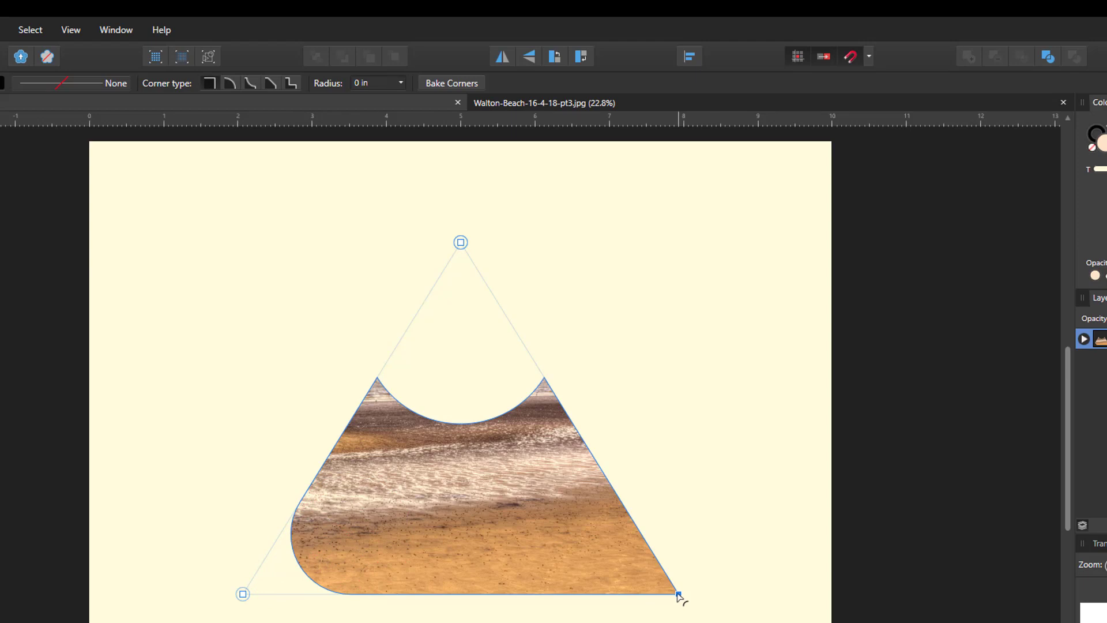
{"action": "left_click_drag", "start_coordinate": [679, 594], "coordinate": [577, 537]}
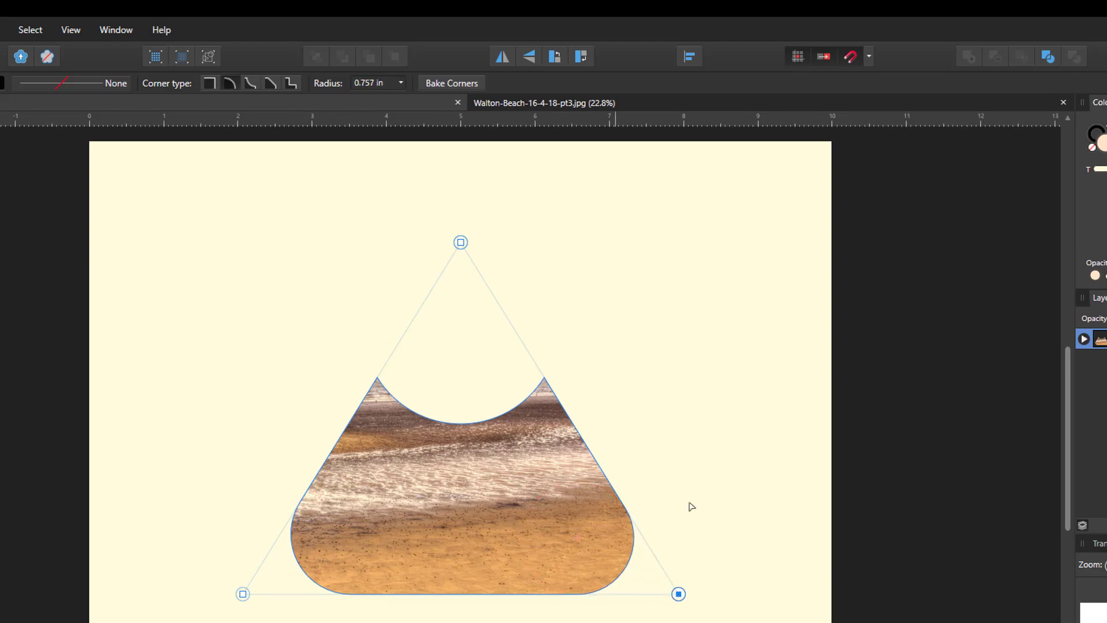
{"action": "left_click", "coordinate": [716, 497]}
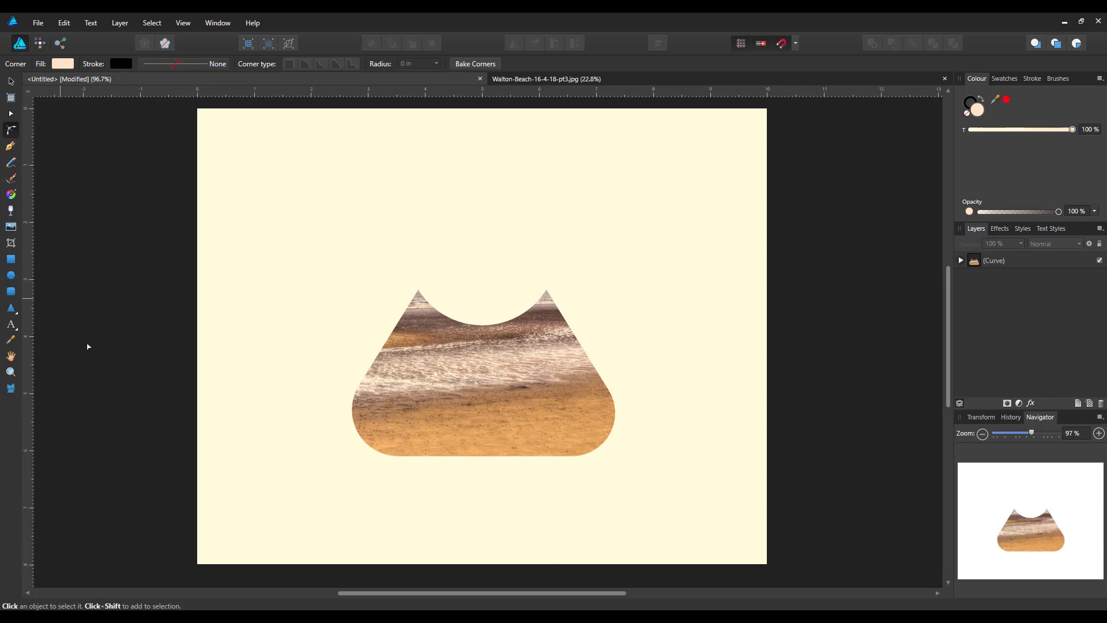
Activate the Rounded Rectangle tool.
{"action": "left_click", "coordinate": [10, 291]}
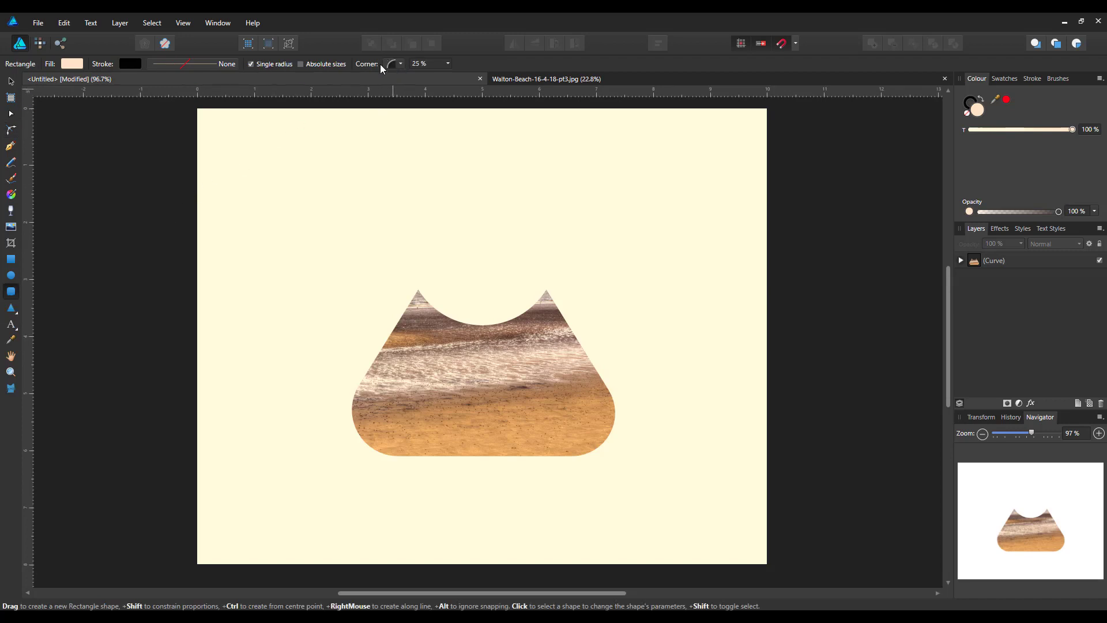